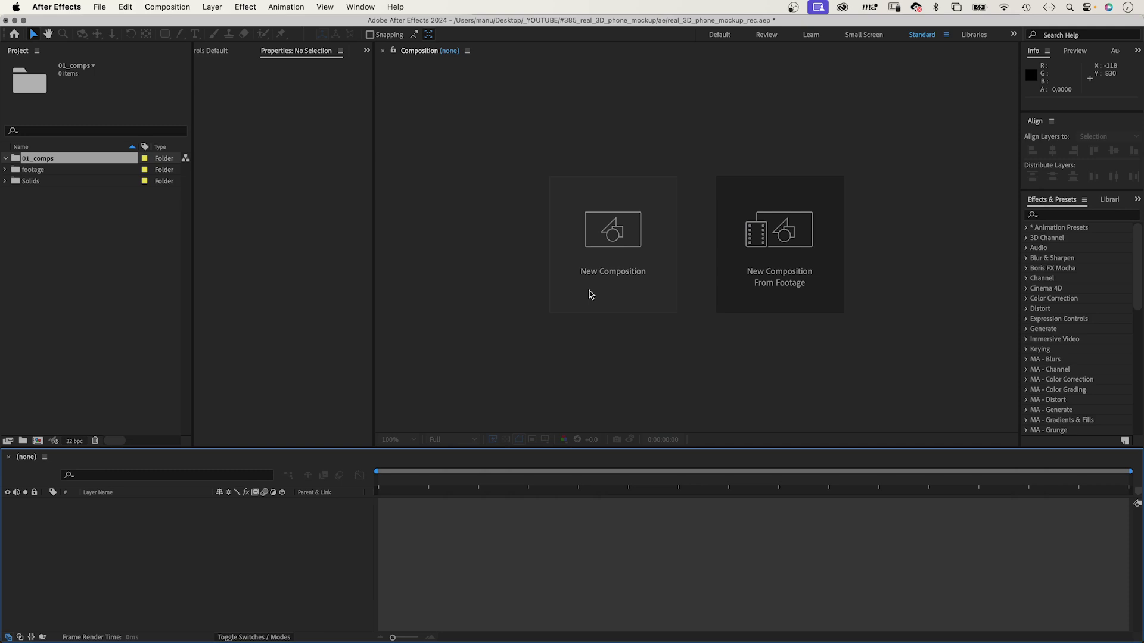
Create a 1920×1080, 24 fps composition named 'phone mockup' set to the Advanced 3D renderer
click(623, 234)
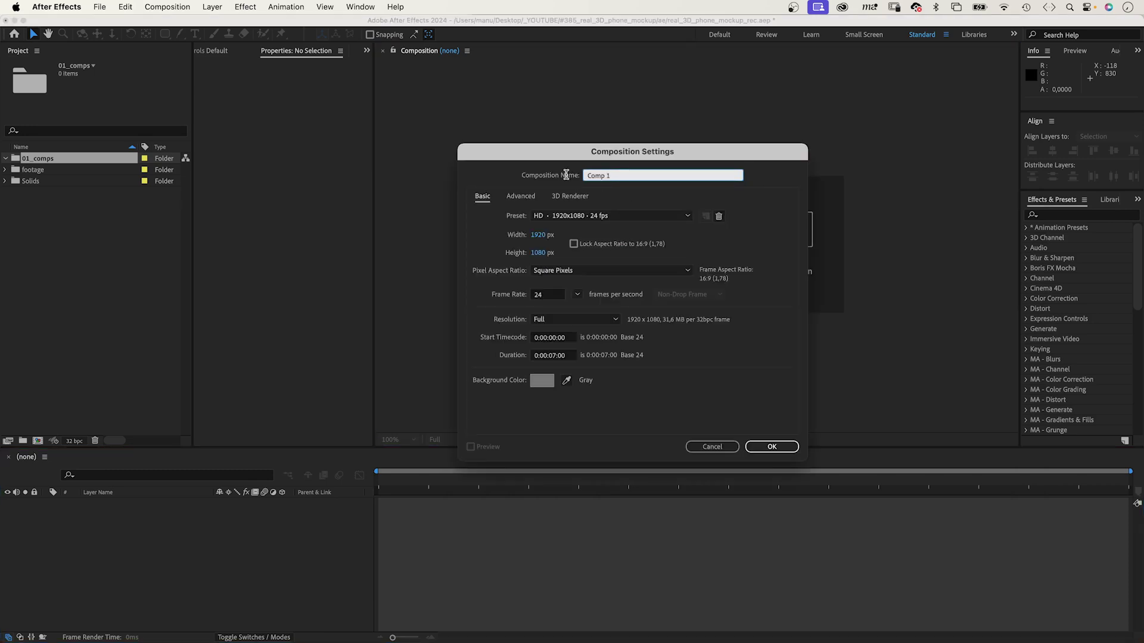
text(phone mocku)
click(573, 195)
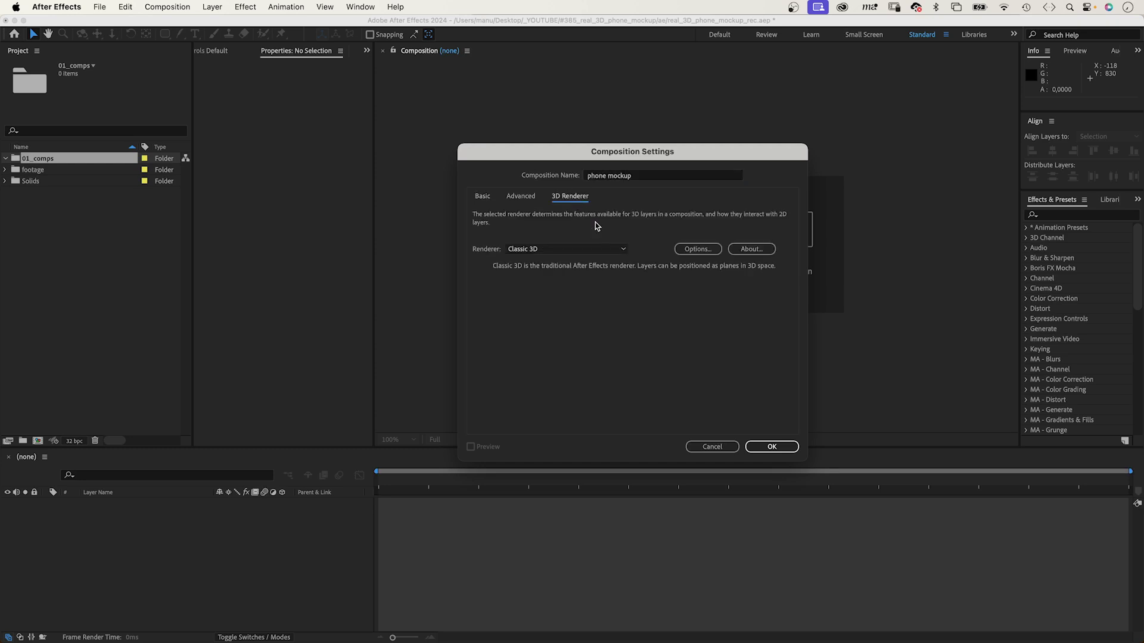
click(620, 250)
click(588, 275)
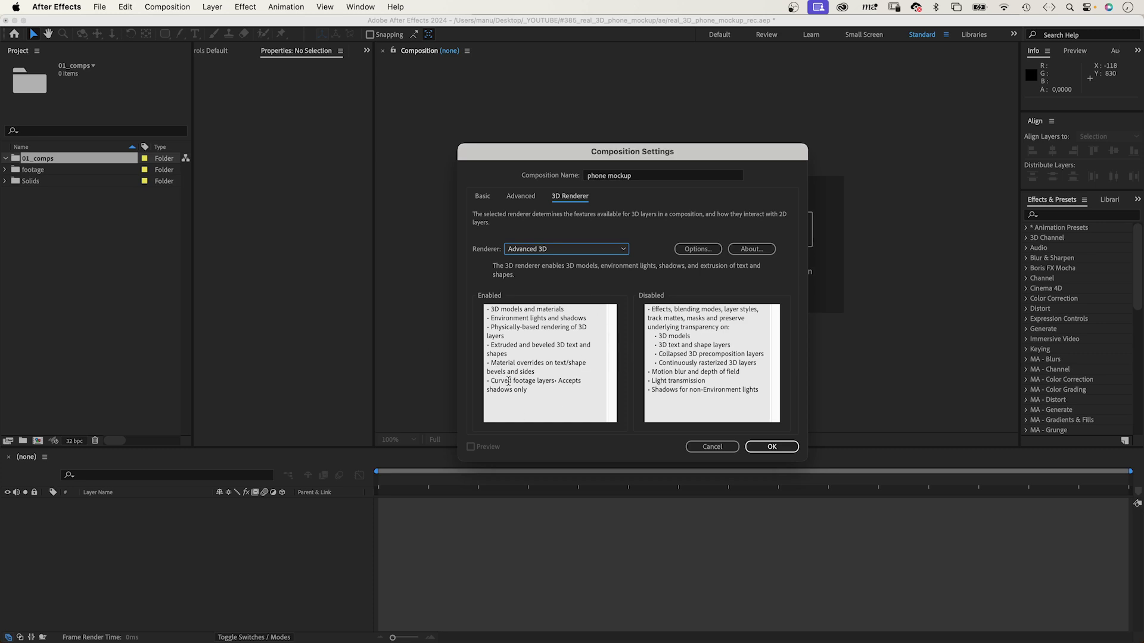
click(703, 250)
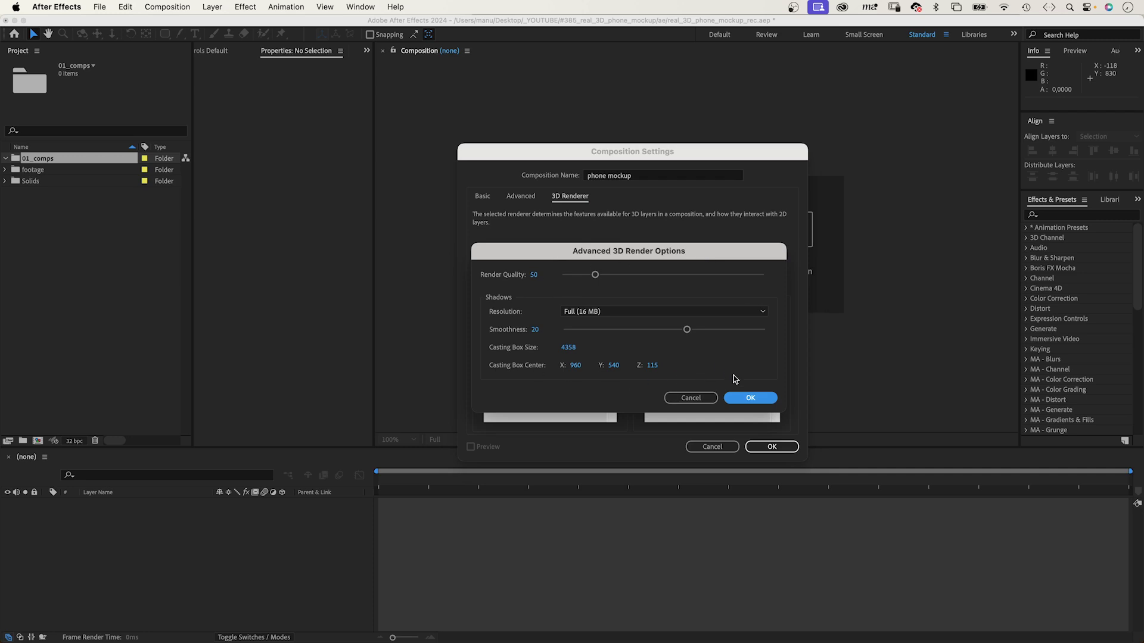
click(747, 396)
Create the composition and add a full-frame rectangle shape layer named 'case'
click(761, 451)
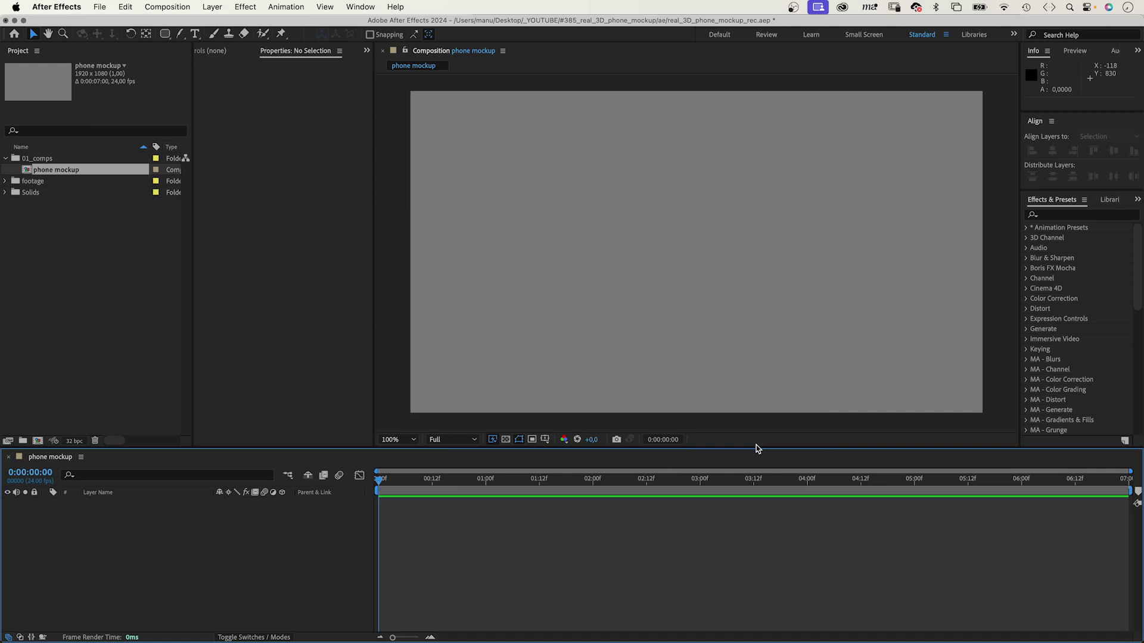
click(166, 35)
click(165, 34)
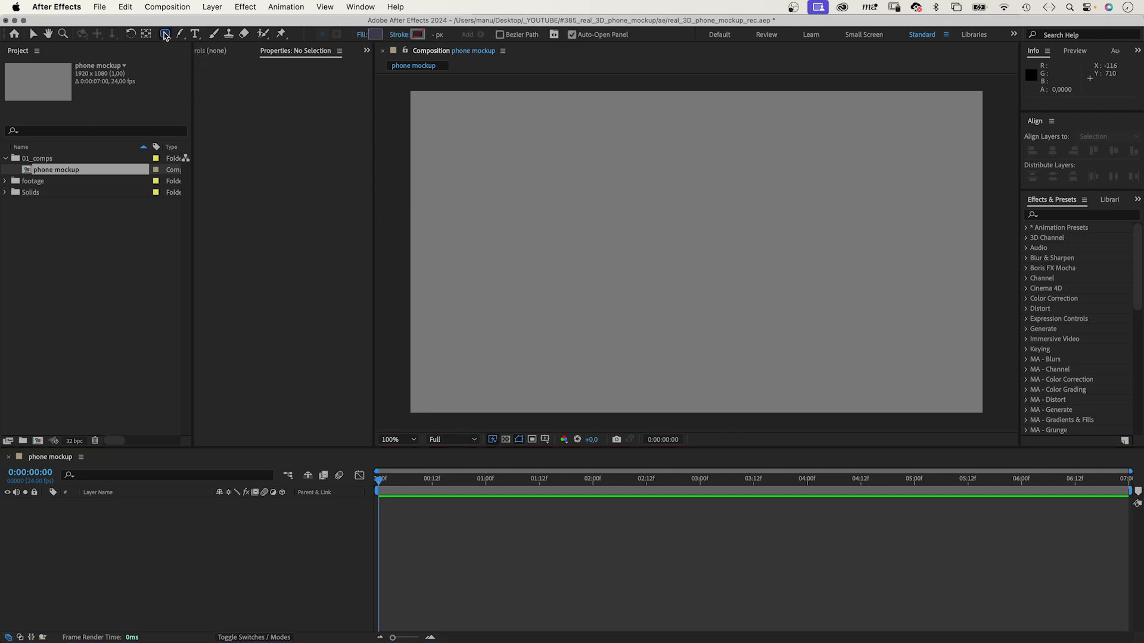
click(213, 48)
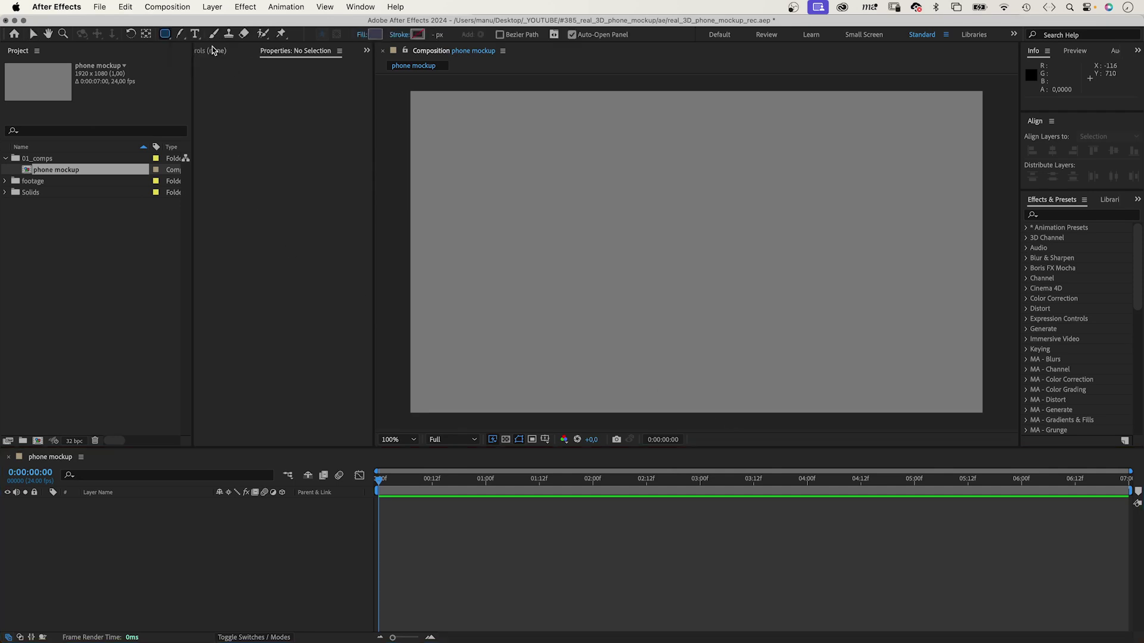
double_click(165, 35)
key(Return)
text(case)
key(Return)
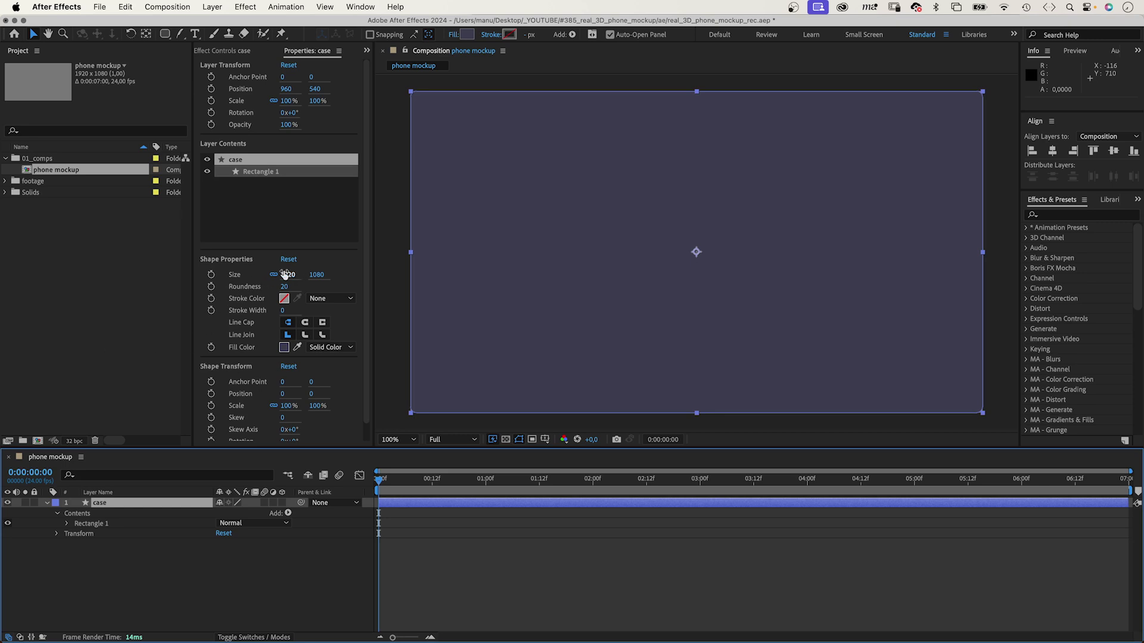
Size the case rectangle to 450×800 with roundness 35 and fill it black
click(273, 275)
click(289, 275)
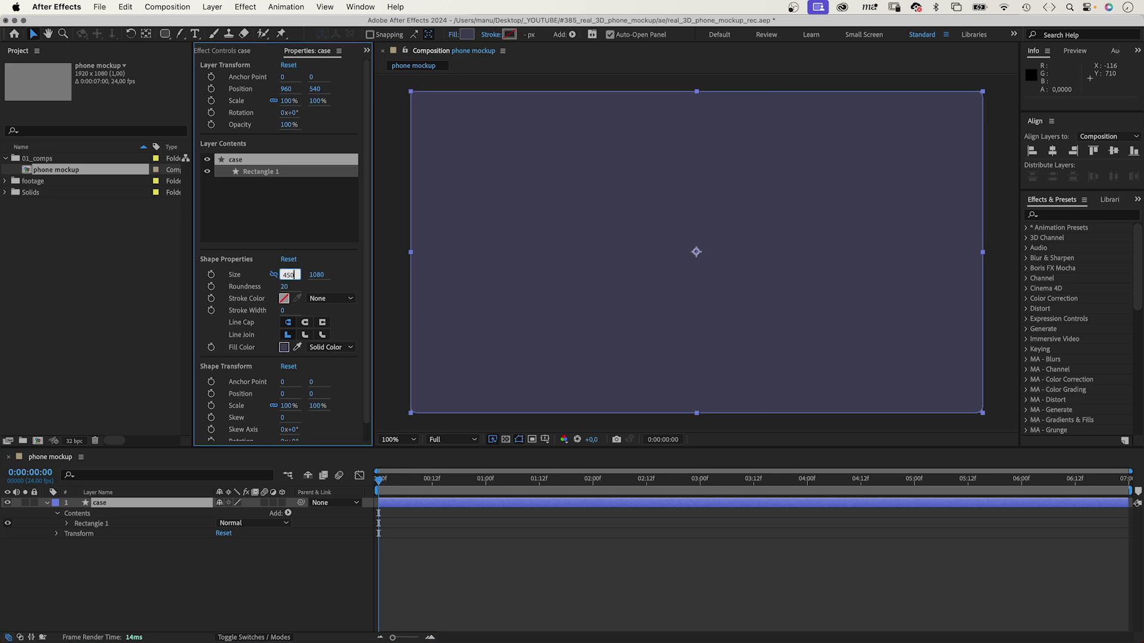
key(Tab)
text(800)
key(Tab)
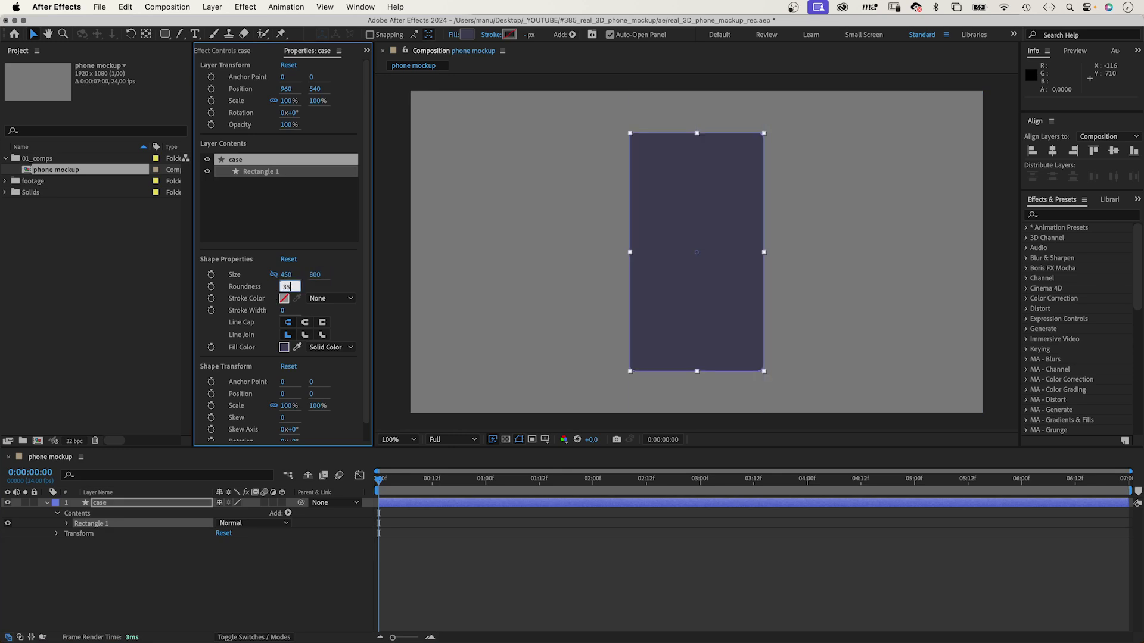
key(Return)
click(284, 347)
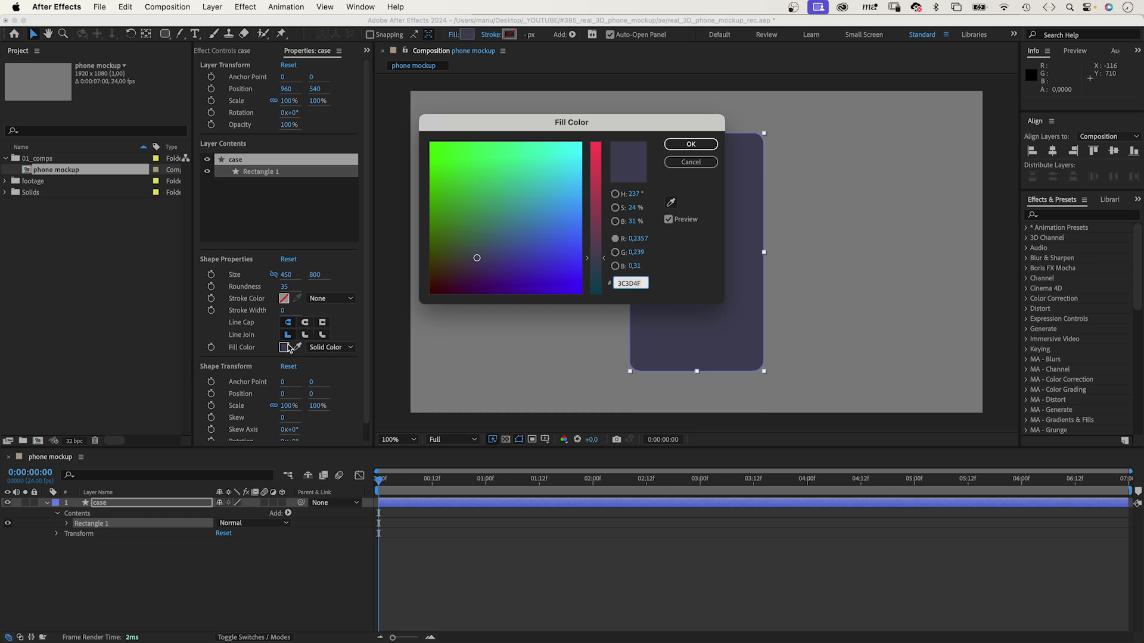
drag(468, 273, 427, 297)
drag(595, 258, 591, 325)
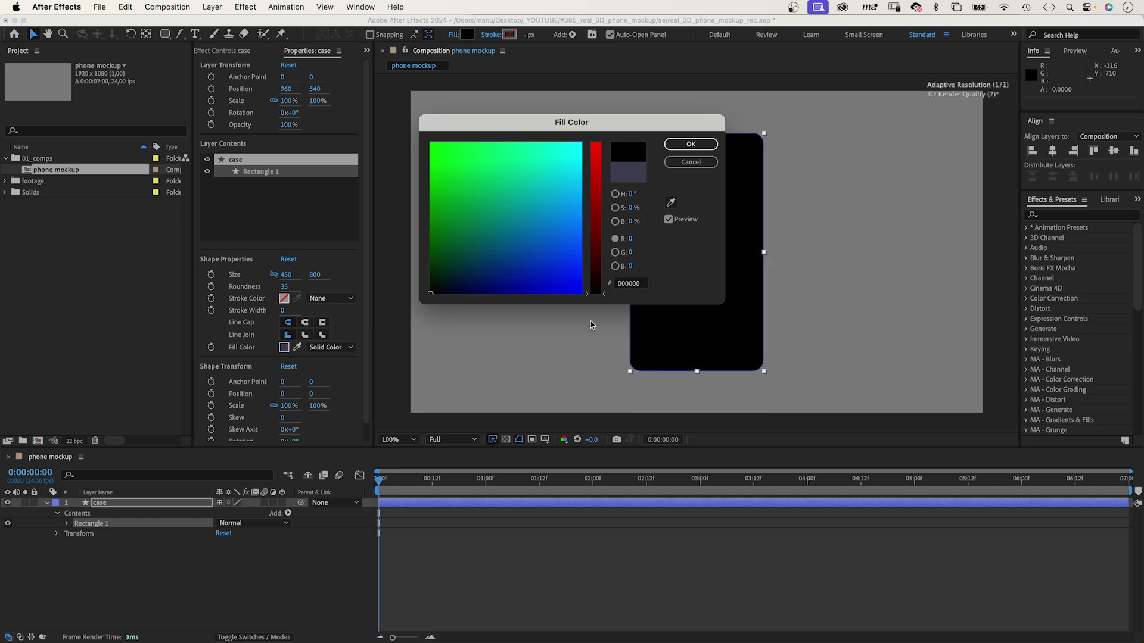
Apply the black fill and make case a 3D layer with no bevel and extrusion depth 30
click(683, 147)
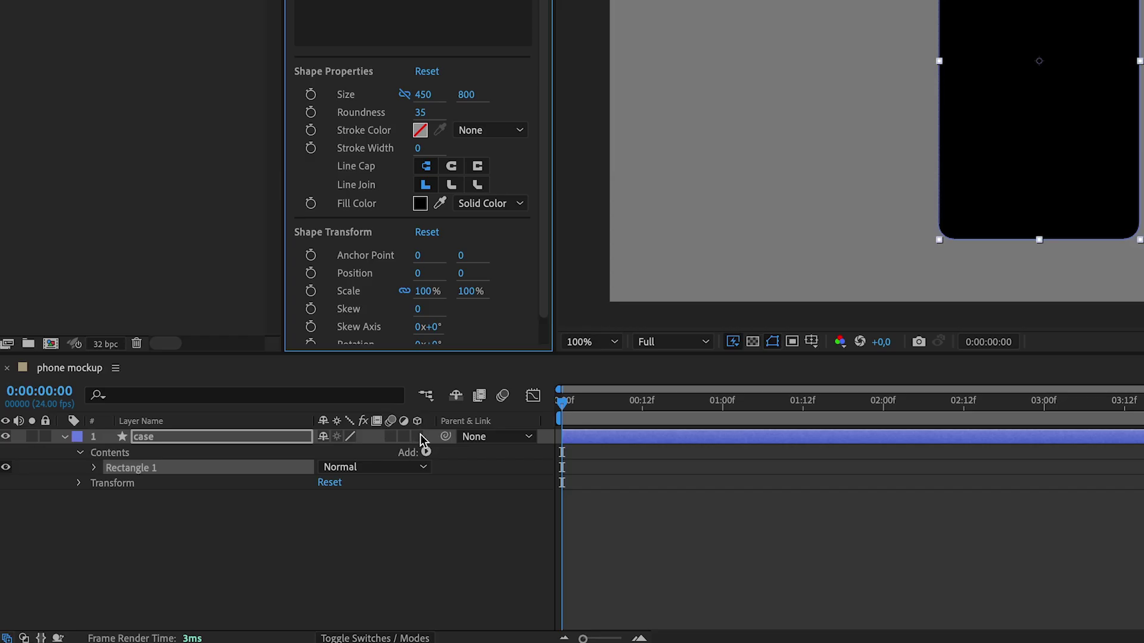
click(421, 437)
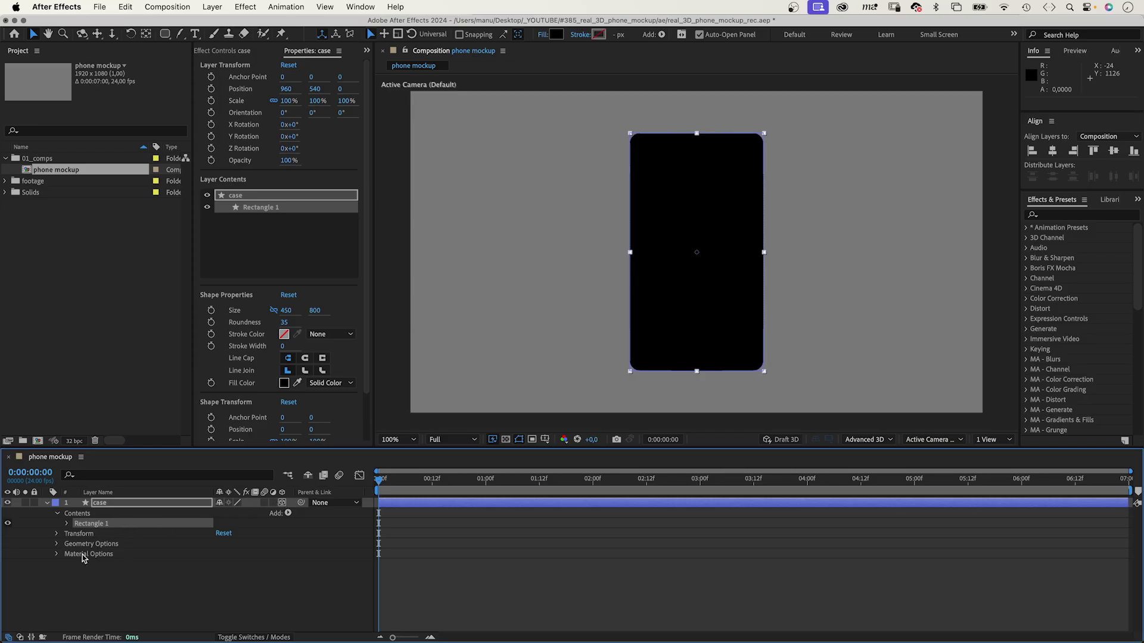
click(57, 544)
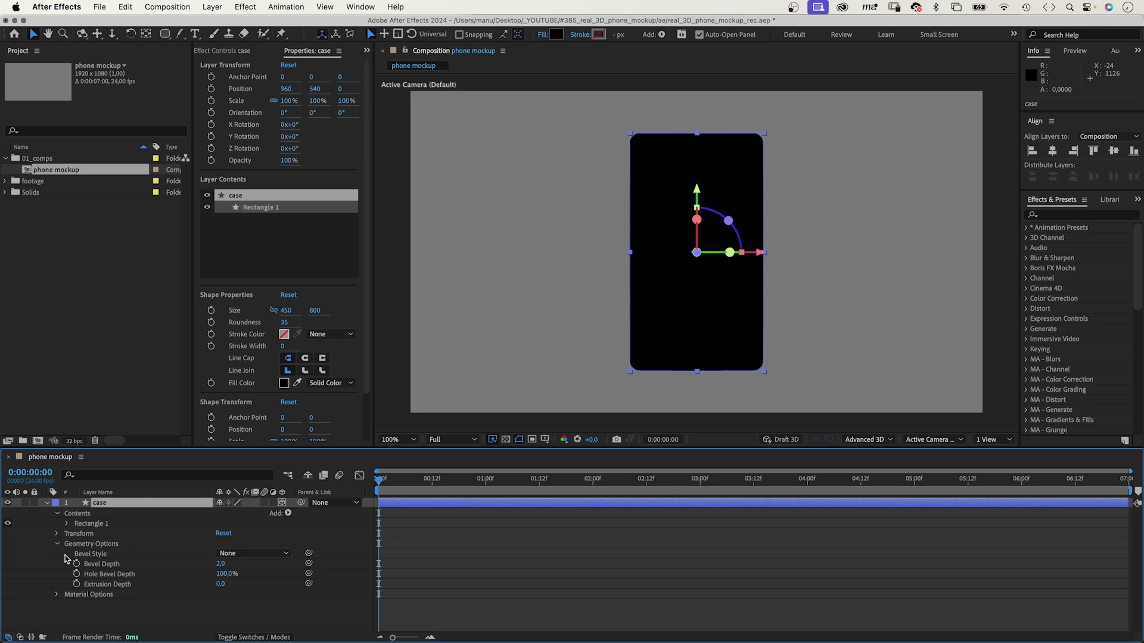
click(220, 554)
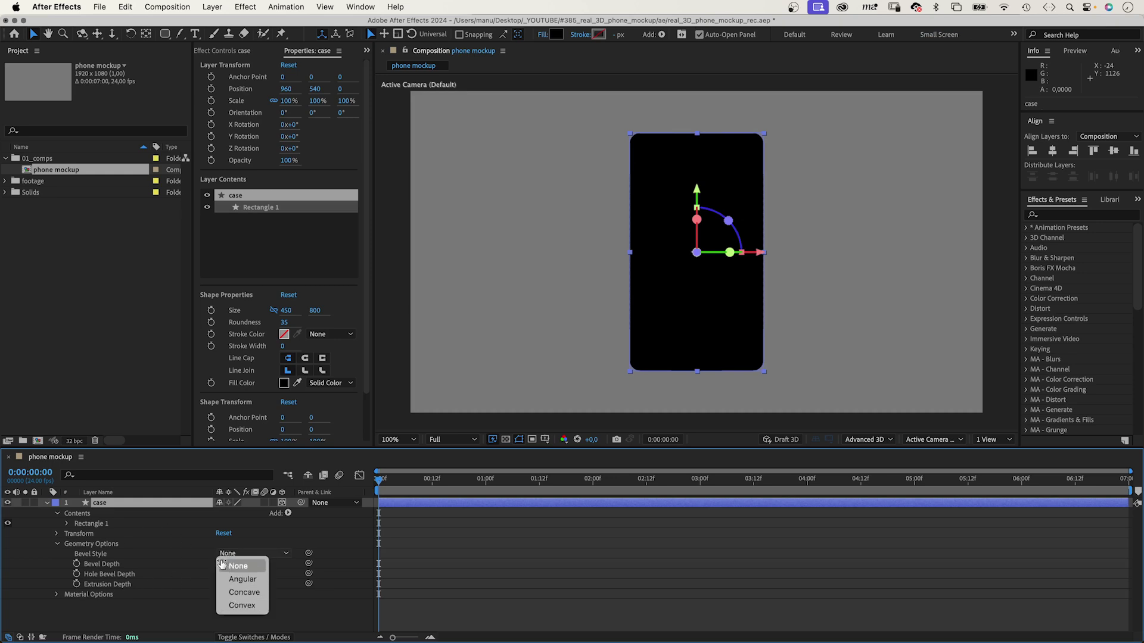
click(221, 559)
click(111, 585)
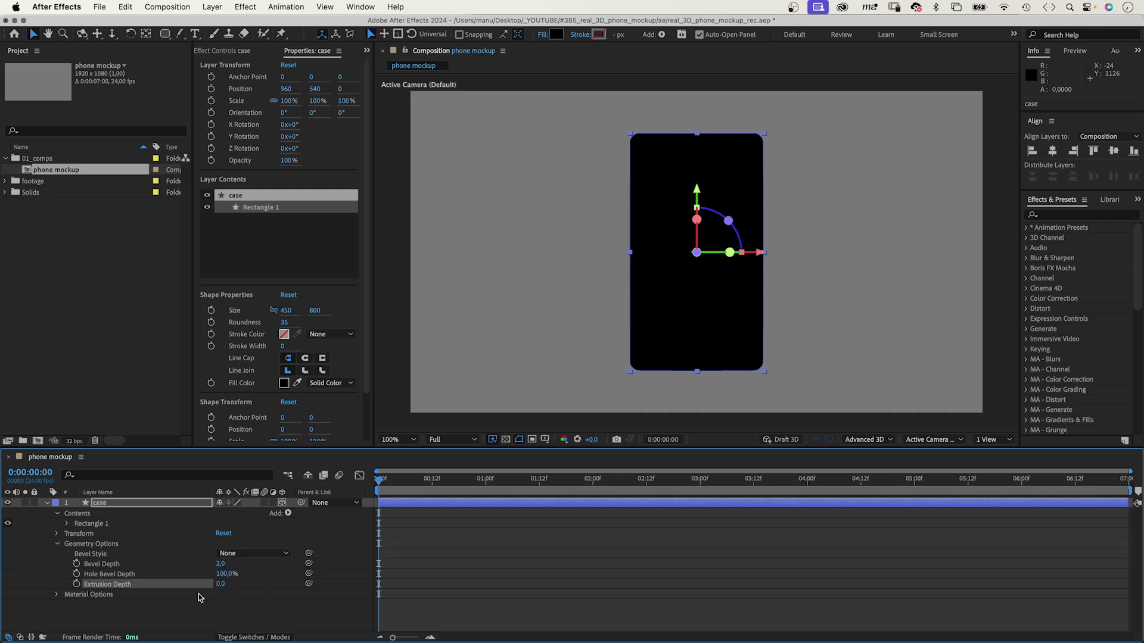
click(220, 584)
key(Return)
Orbit and dolly the camera view, and turn on Draft 3D with the floor grid
click(84, 34)
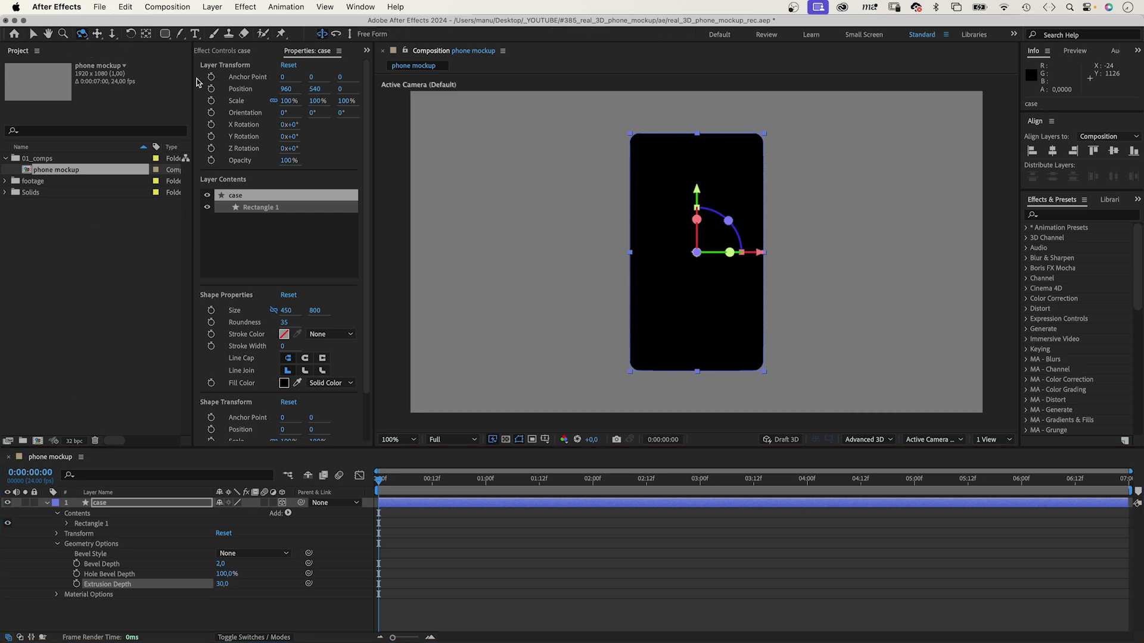
mouse_move(699, 261)
mouse_down()
mouse_move(584, 273)
mouse_move(684, 266)
mouse_move(822, 232)
mouse_move(703, 248)
mouse_up()
key(c)
click(112, 34)
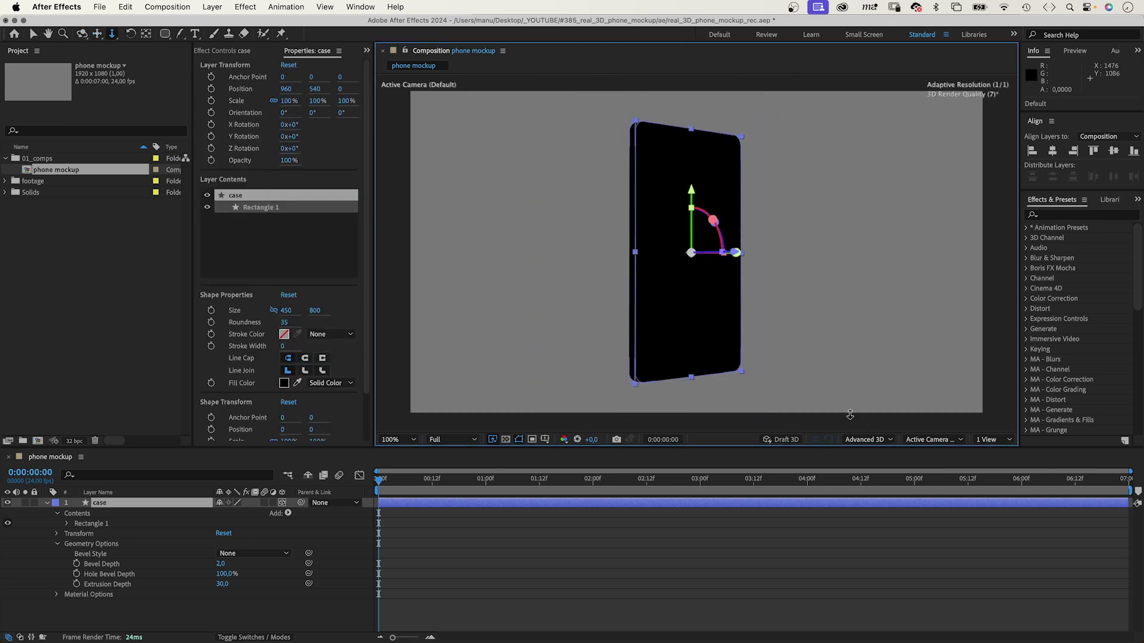
click(782, 441)
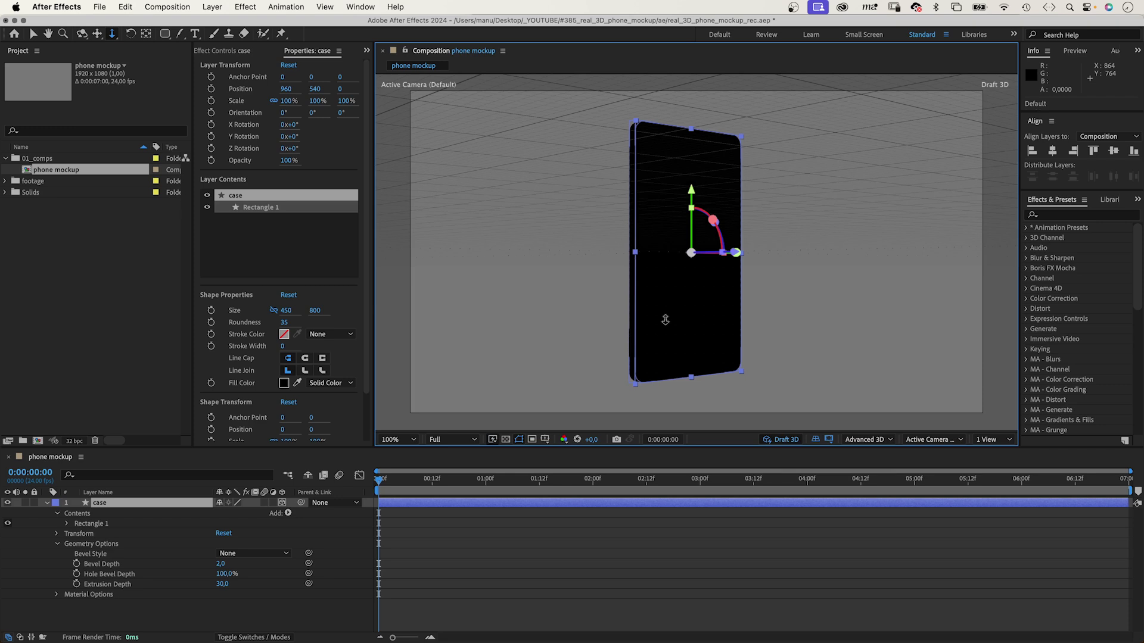
click(82, 34)
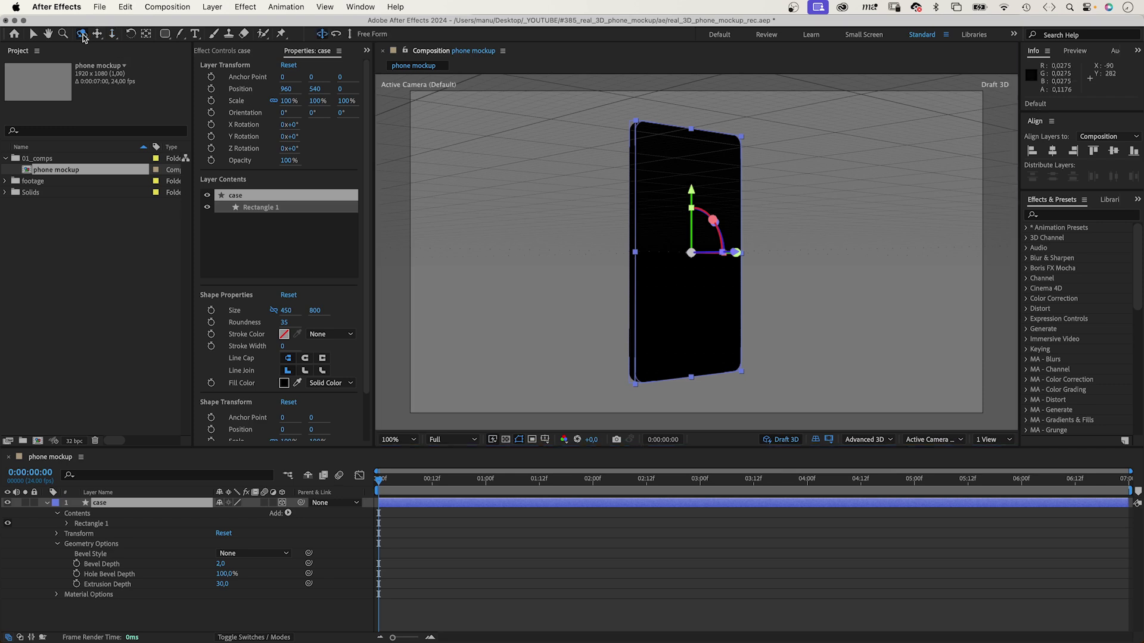
drag(715, 271, 720, 267)
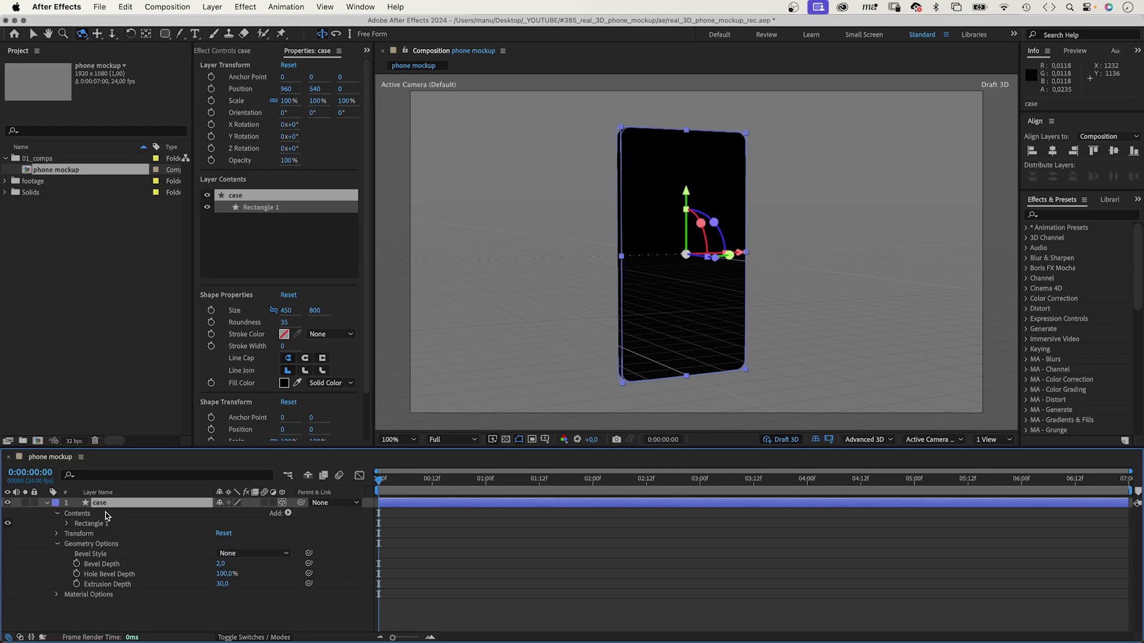
Duplicate case as 'metal frame' and resize its rectangle to 454×804
key(super+d)
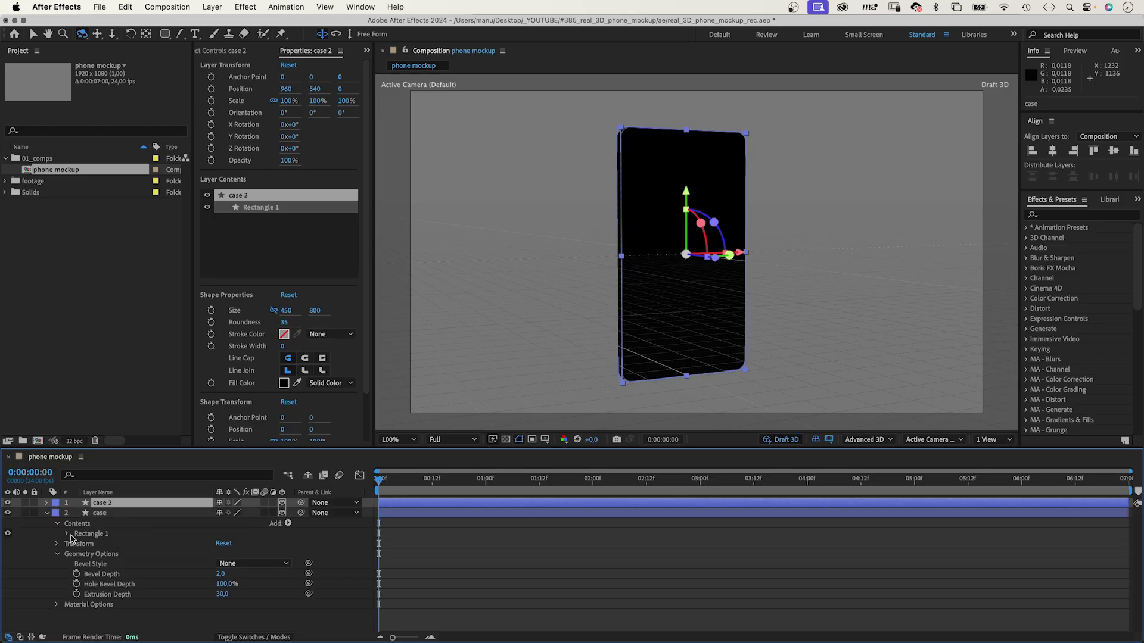
key(Return)
text(metal fra)
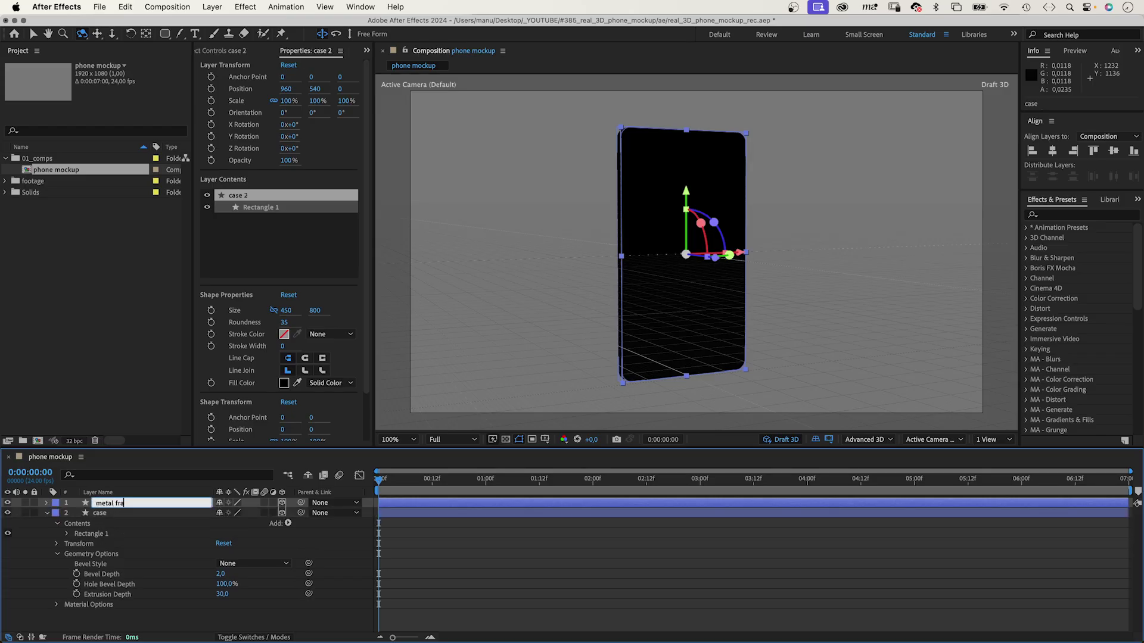
text(me)
key(Return)
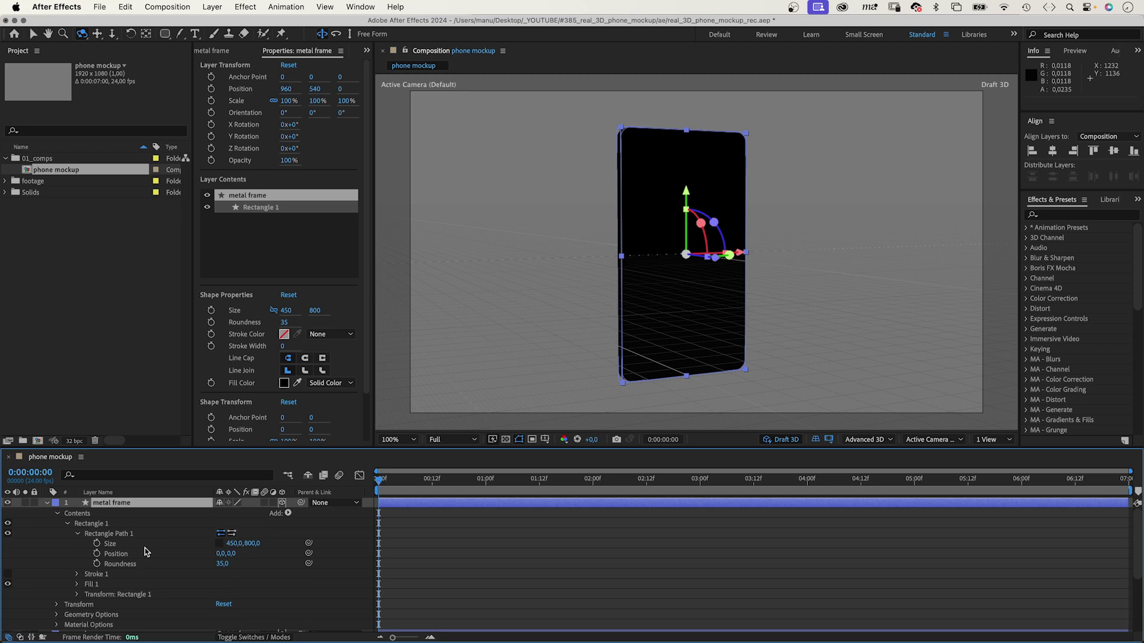
click(231, 543)
key(Tab)
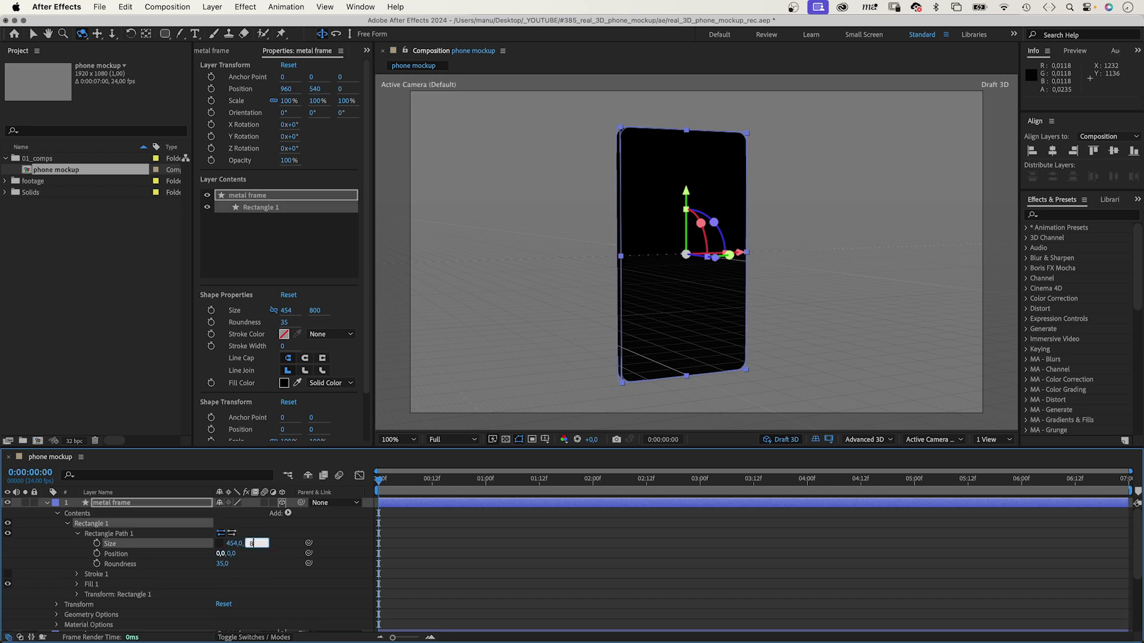
key(Return)
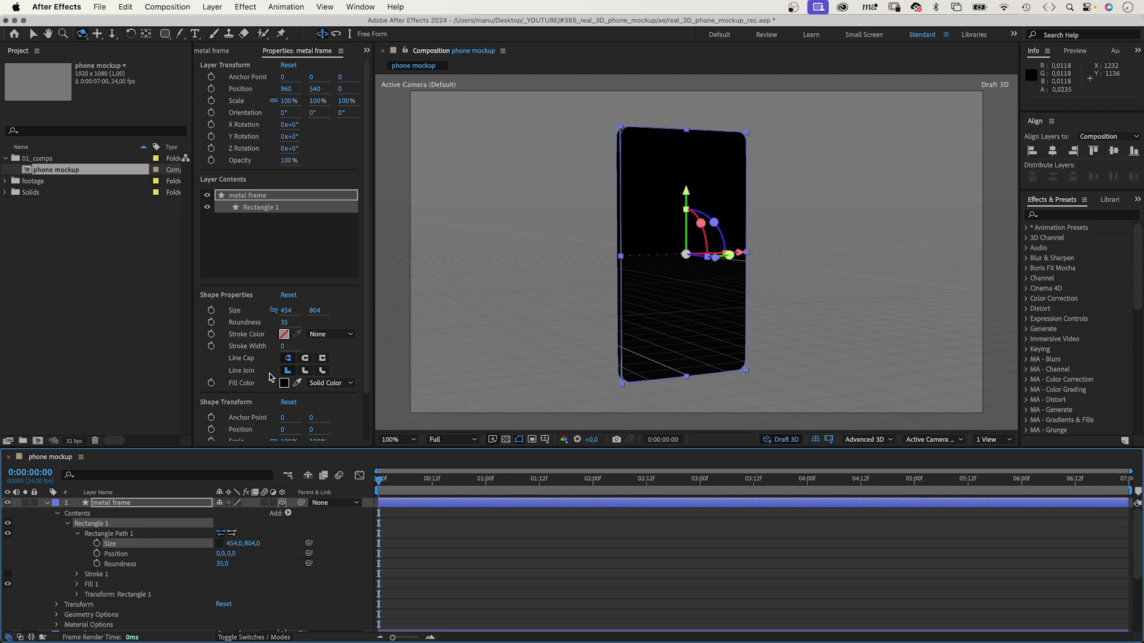
Give the metal frame a blue-grey fill colour
click(284, 383)
drag(526, 209, 525, 216)
click(596, 230)
click(685, 144)
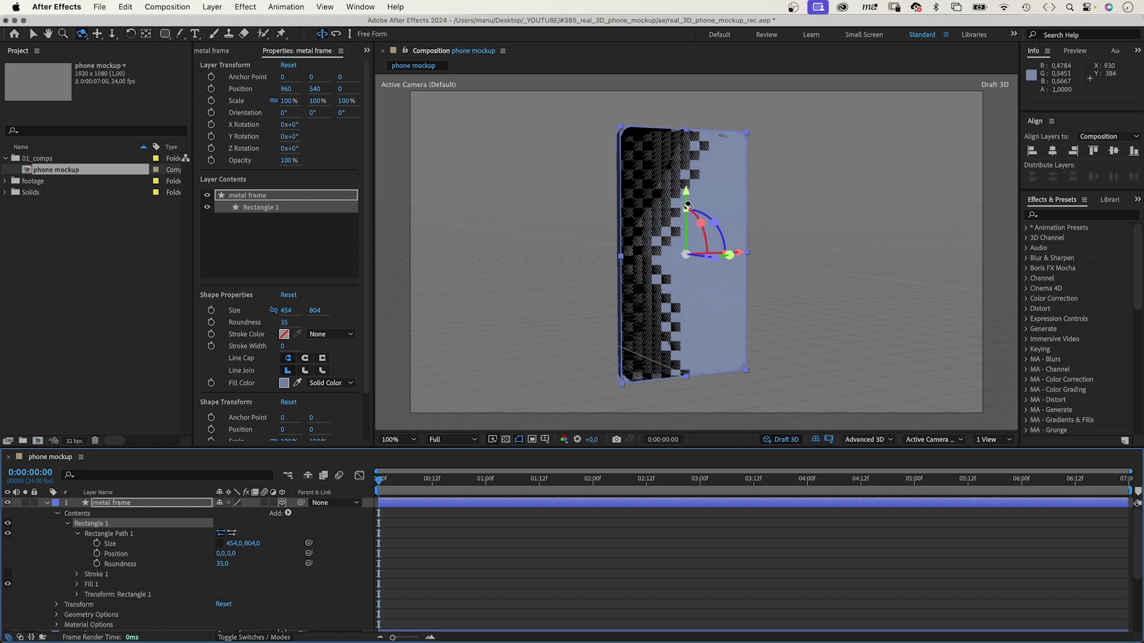
Set the metal frame's Z position to 1 and orbit to view the phone front-on
click(117, 505)
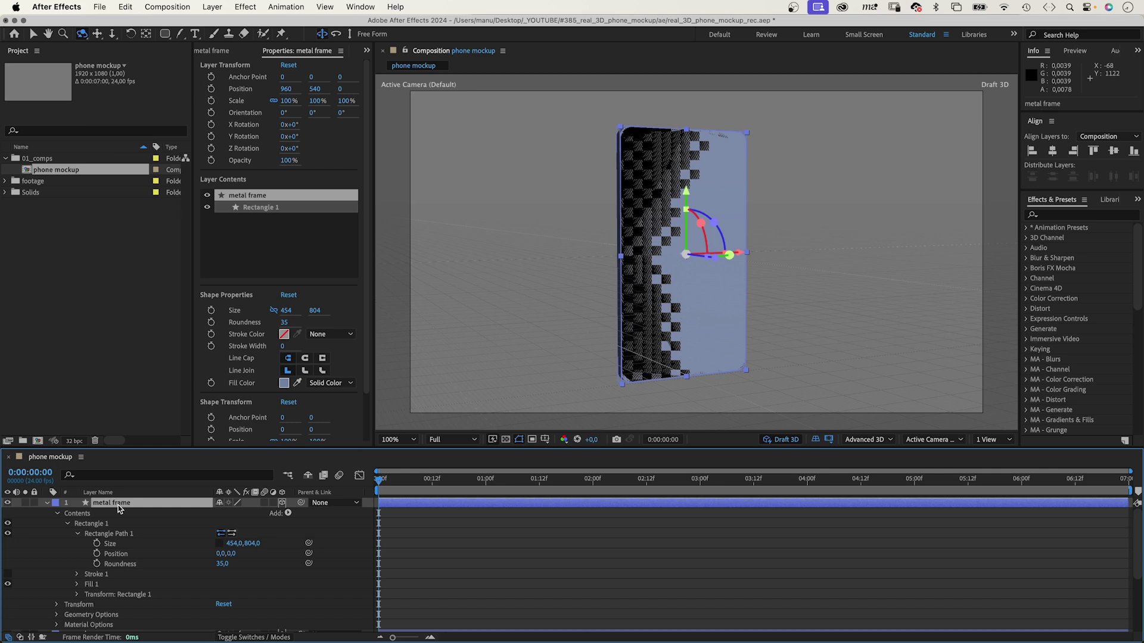
key(p)
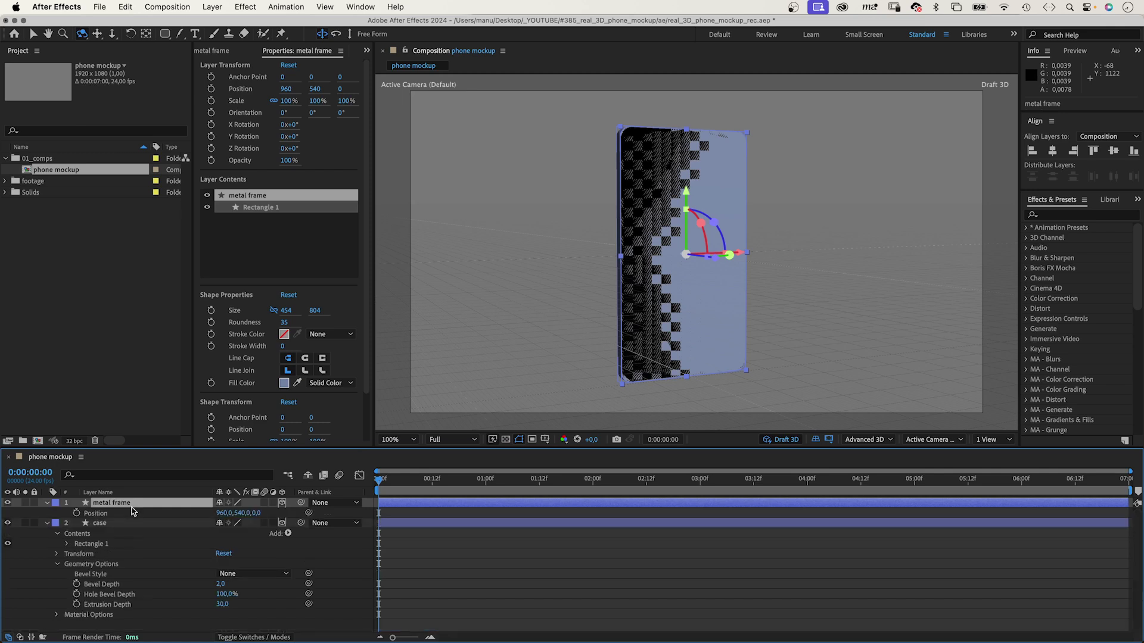
click(256, 513)
text(1)
key(Return)
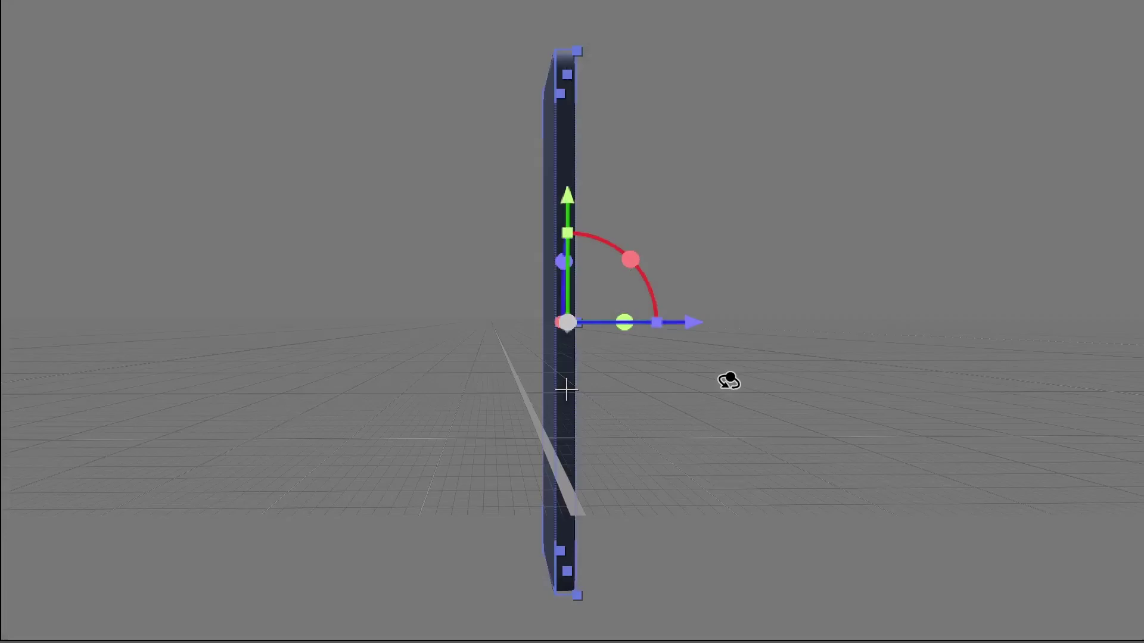
drag(774, 281, 821, 276)
drag(819, 372, 621, 387)
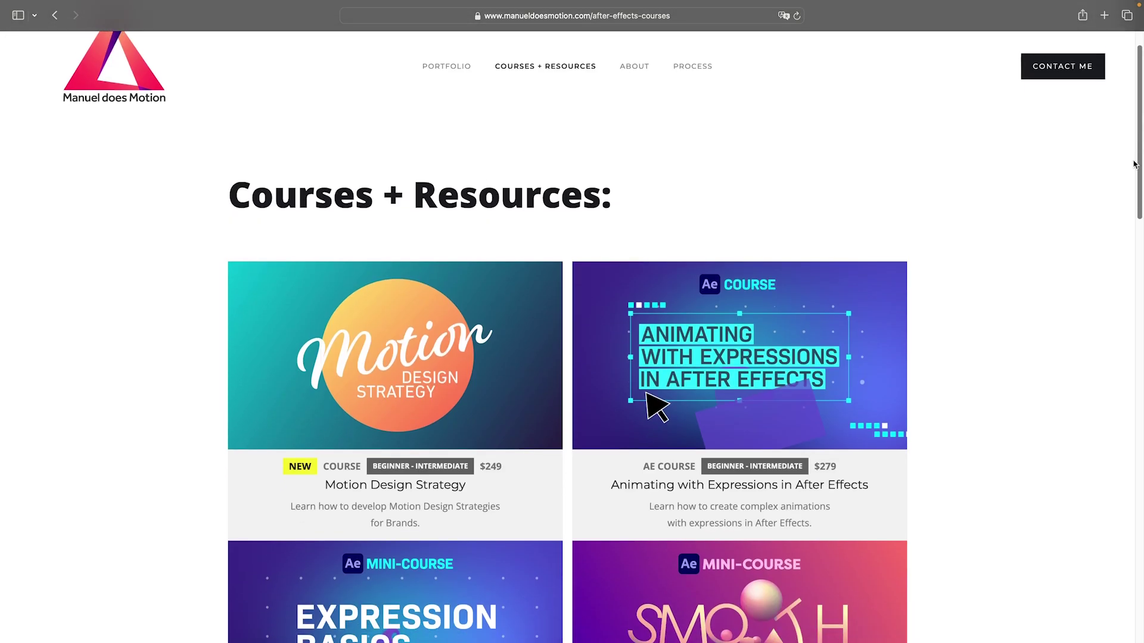
Scroll the course page in Safari and browse the Motion Design Strategy Sheet product cards
scroll(1130, 184, down, 3)
scroll(1130, 184, down, 5)
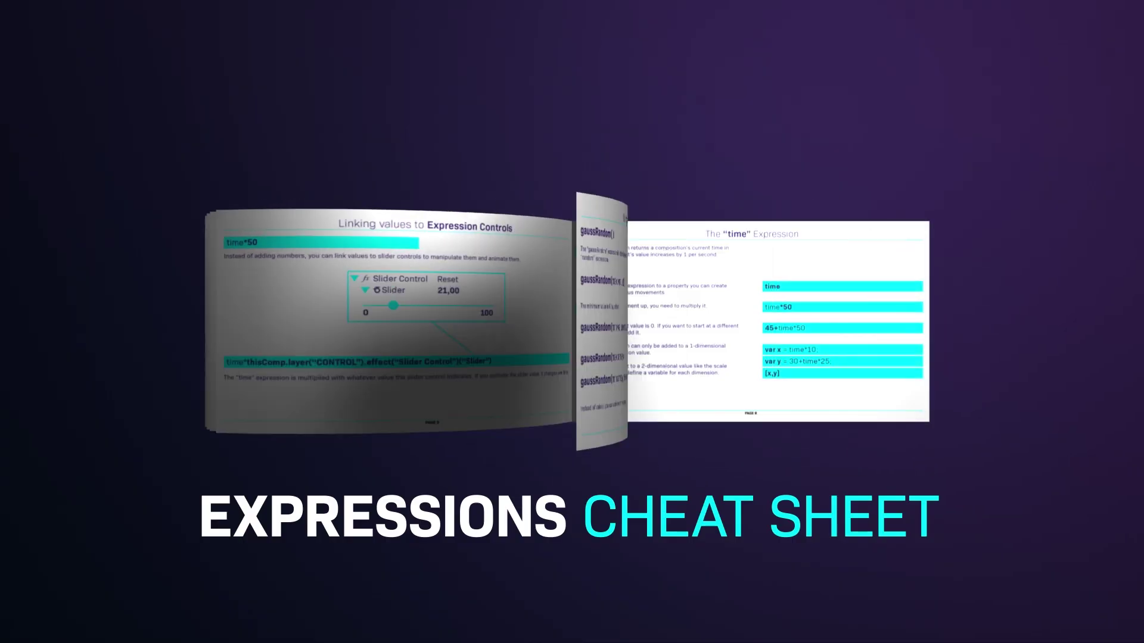
click(847, 417)
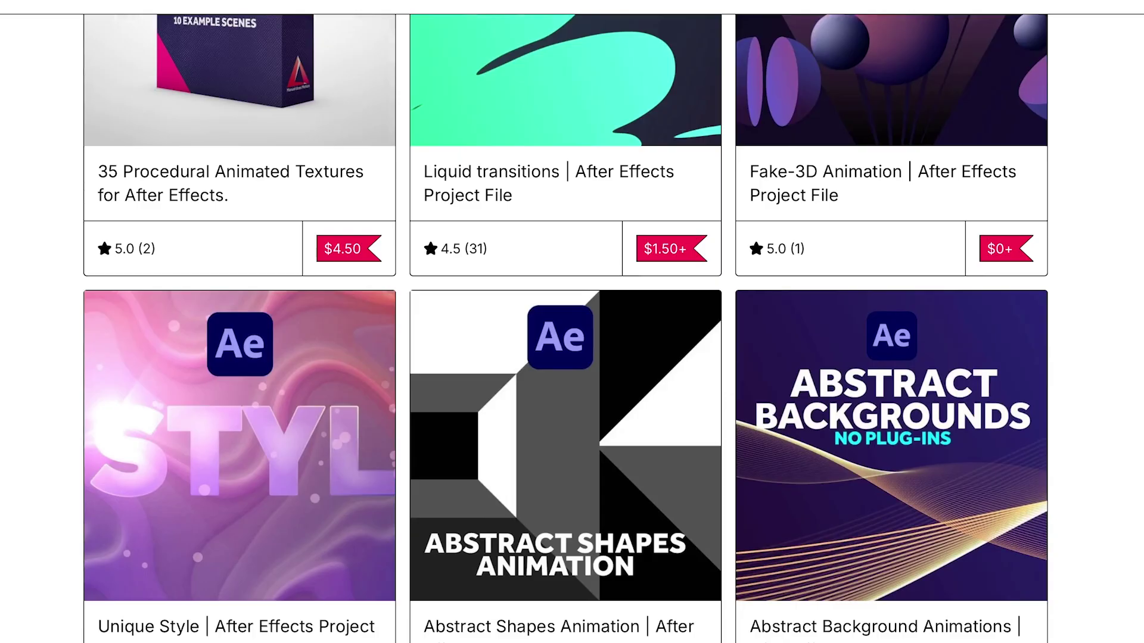
scroll(572, 328, down, 15)
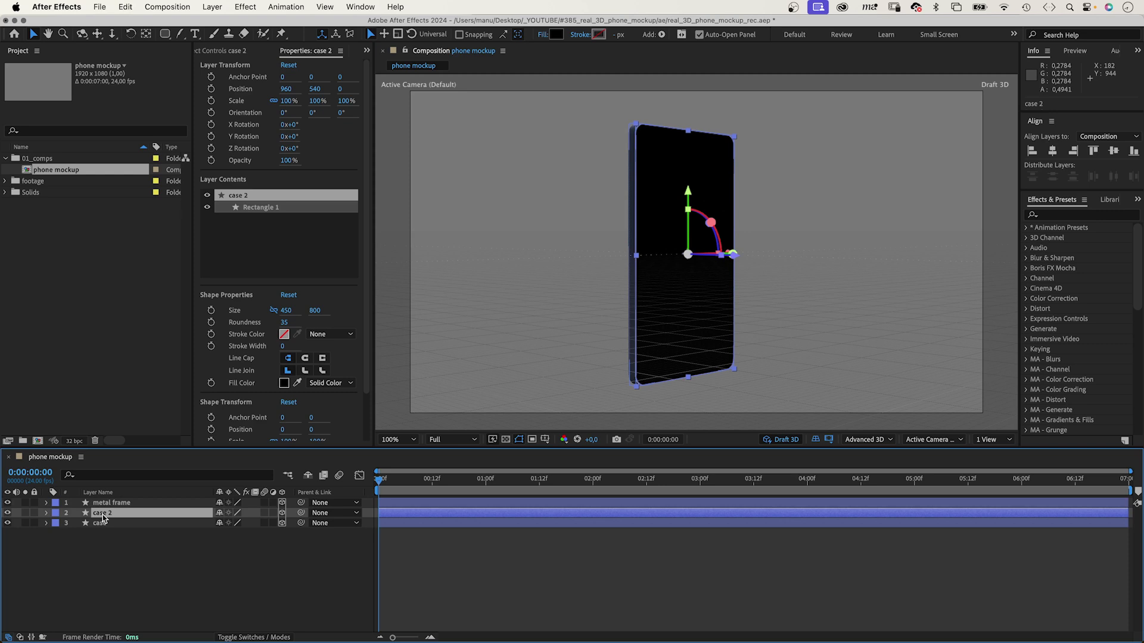
Rename the case 2 layer to 'screen'
key(Return)
text(screen)
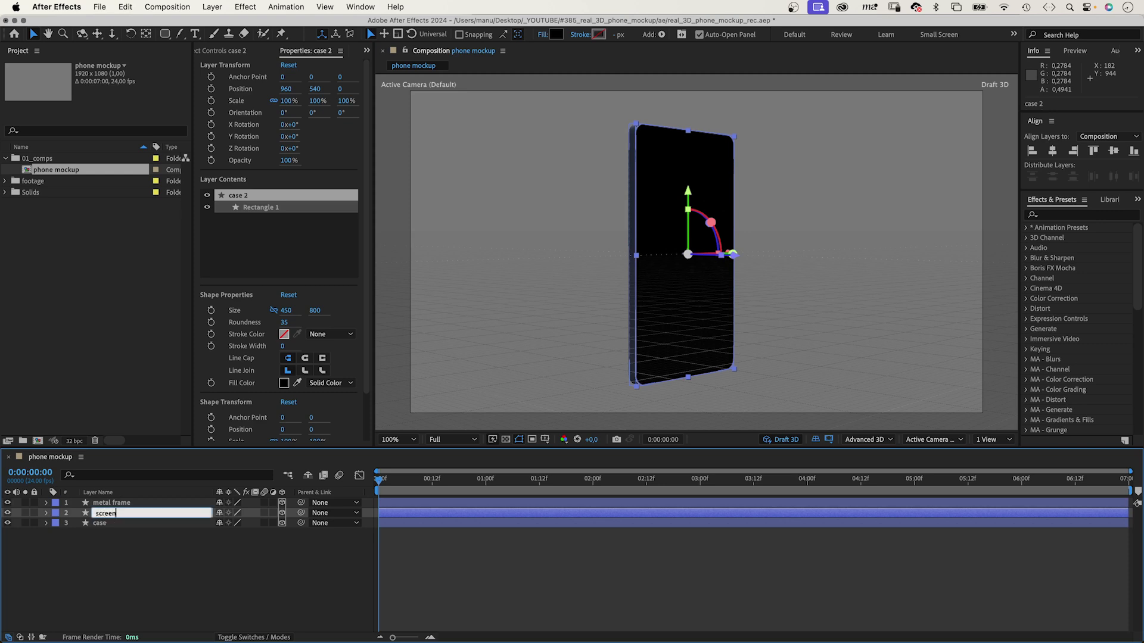
key(Return)
Resize the screen rectangle to 430×780 with roundness 20 and reveal its Geometry Options
click(286, 311)
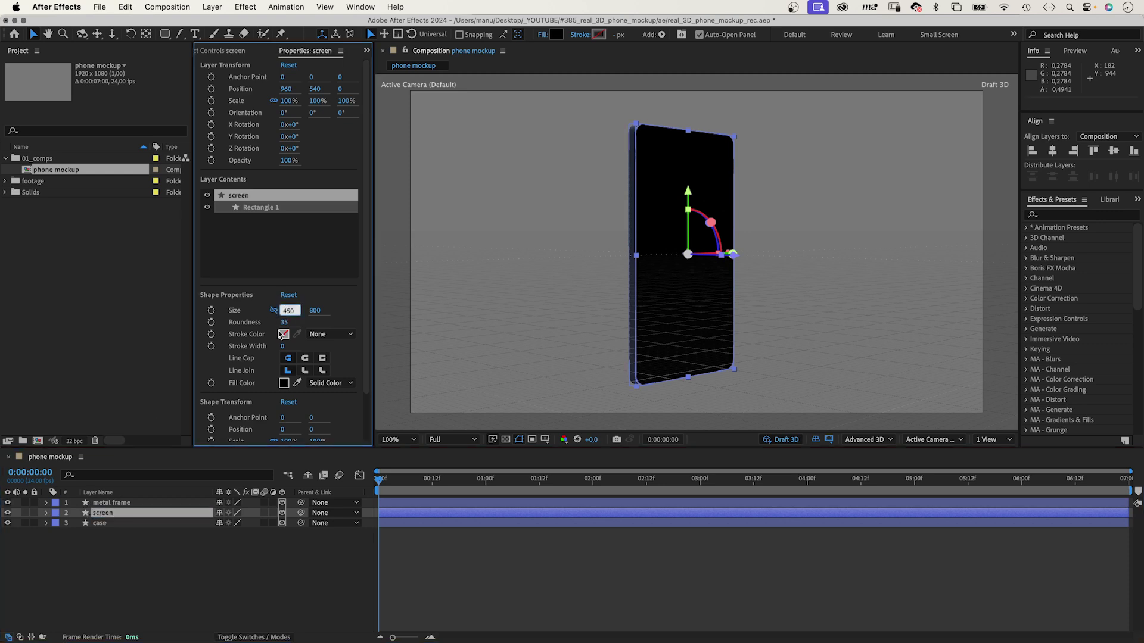
text(430)
key(Tab)
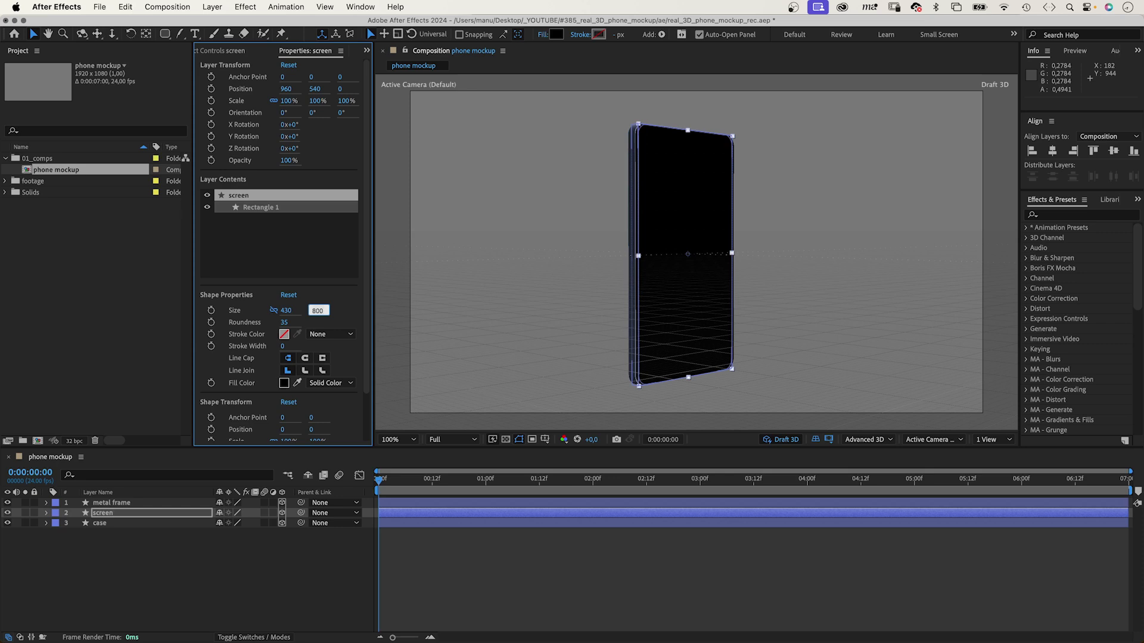
key(Tab)
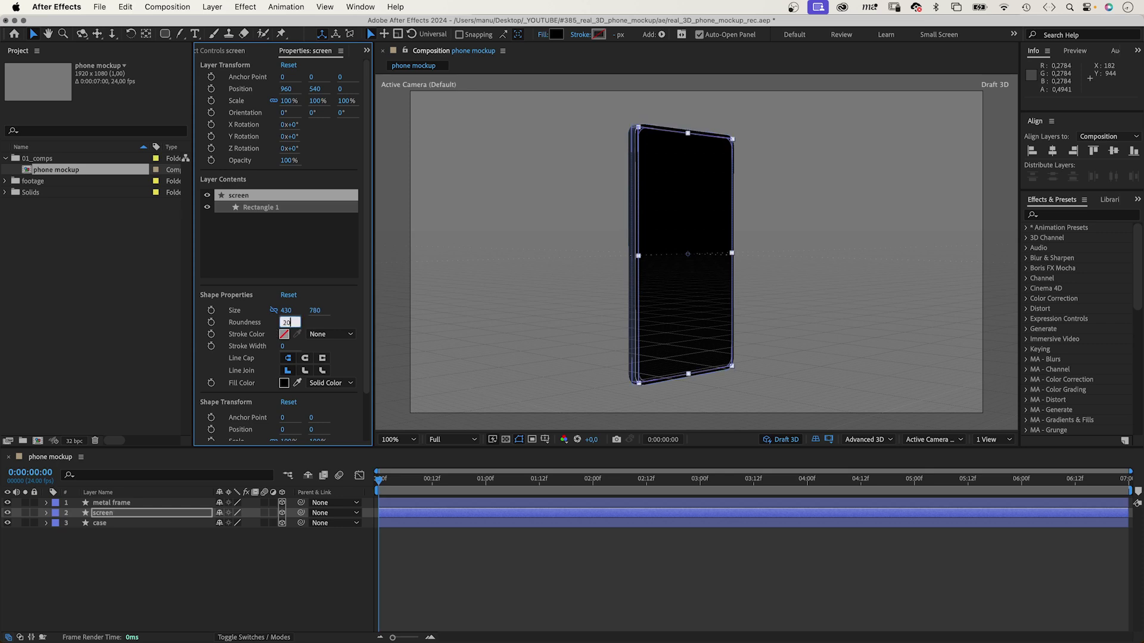
text(20)
key(Return)
click(46, 513)
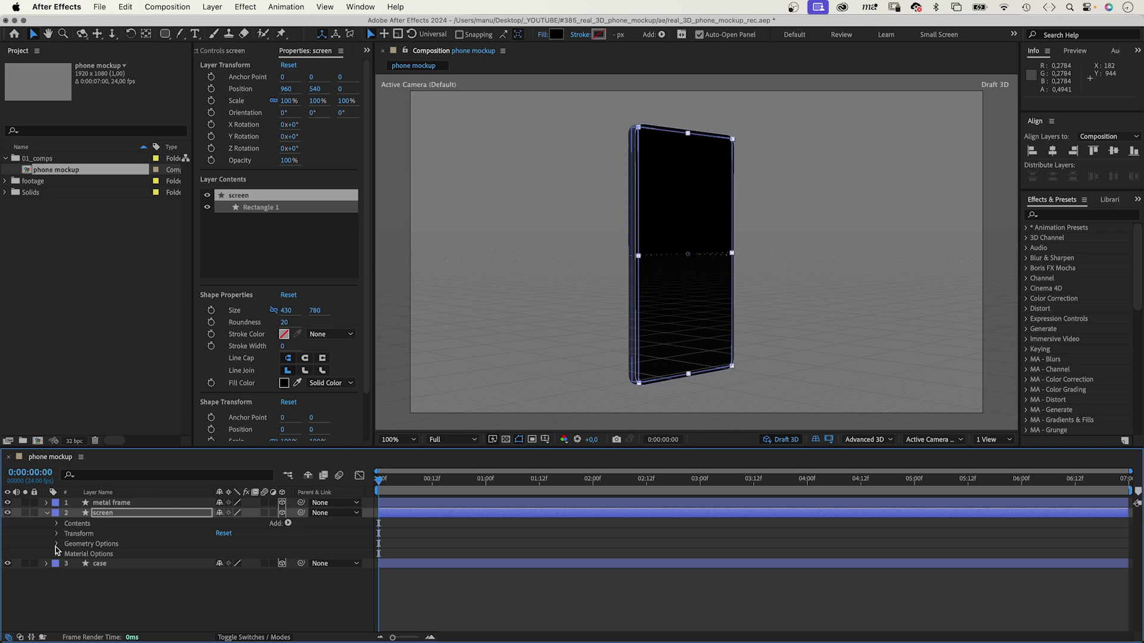
click(57, 544)
click(220, 584)
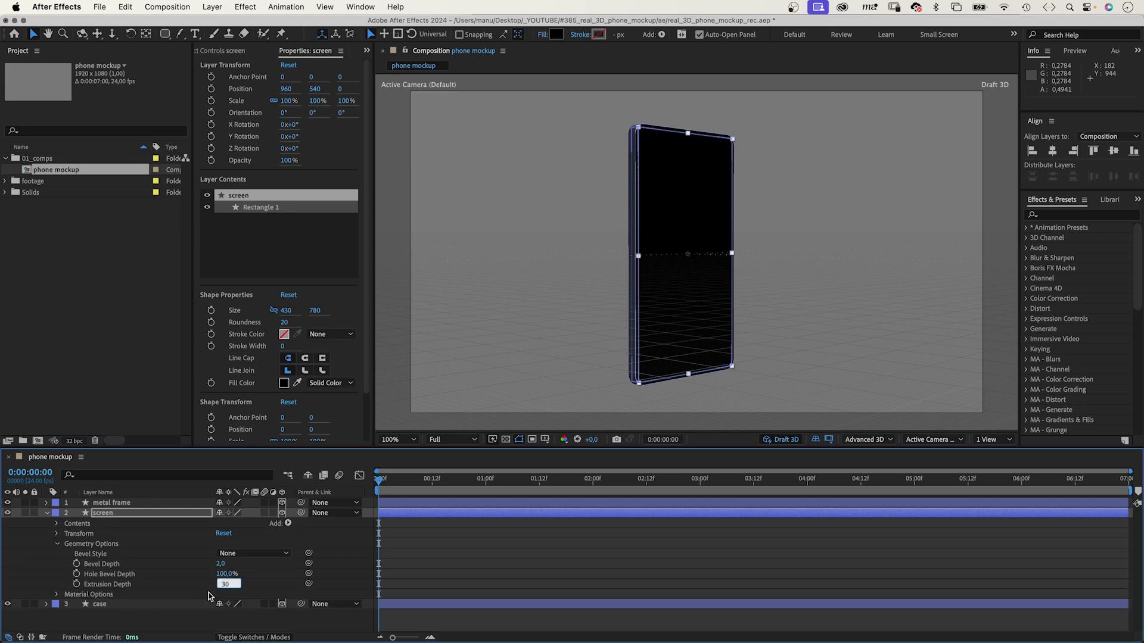
Set the screen's extrusion depth to 0 and its fill to white FFFFFF
text(0)
click(105, 515)
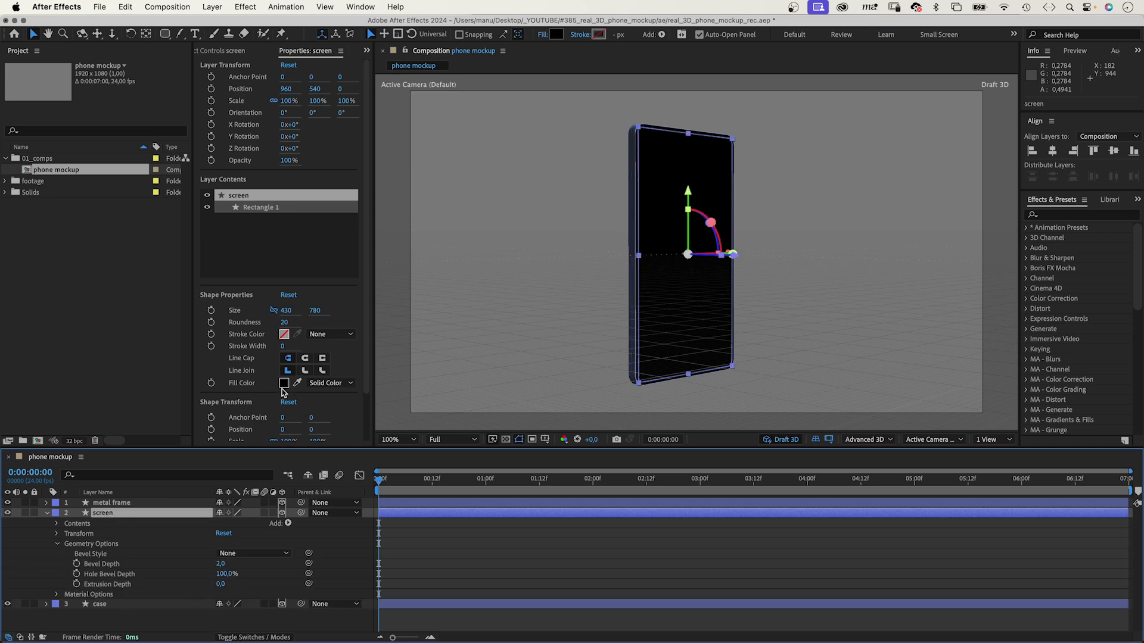
click(284, 384)
text(ffffff)
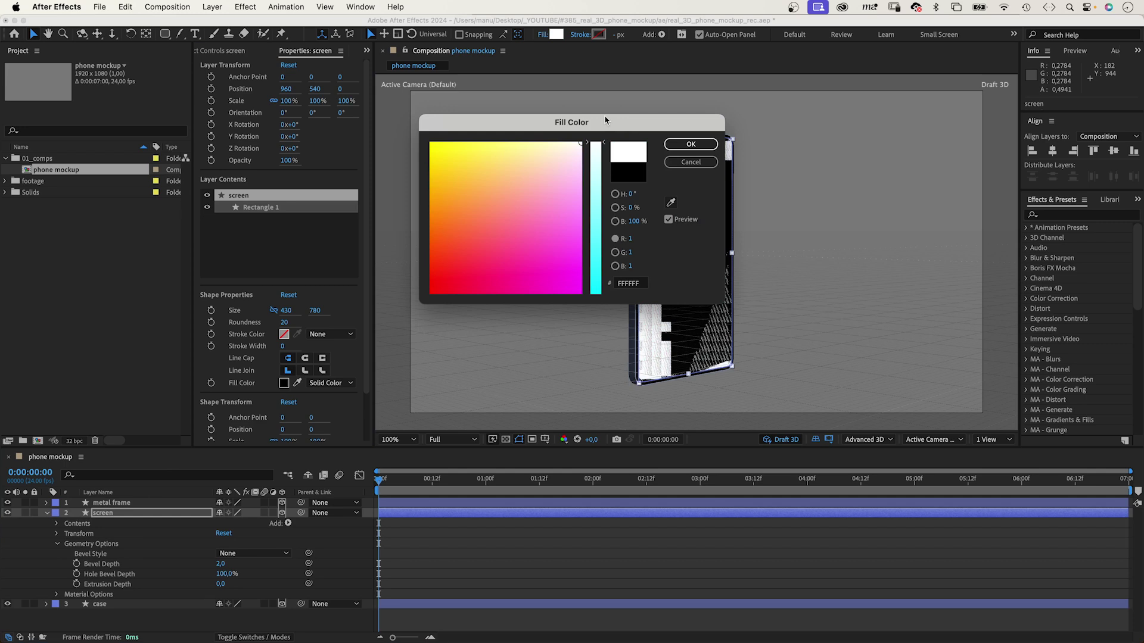
key(Return)
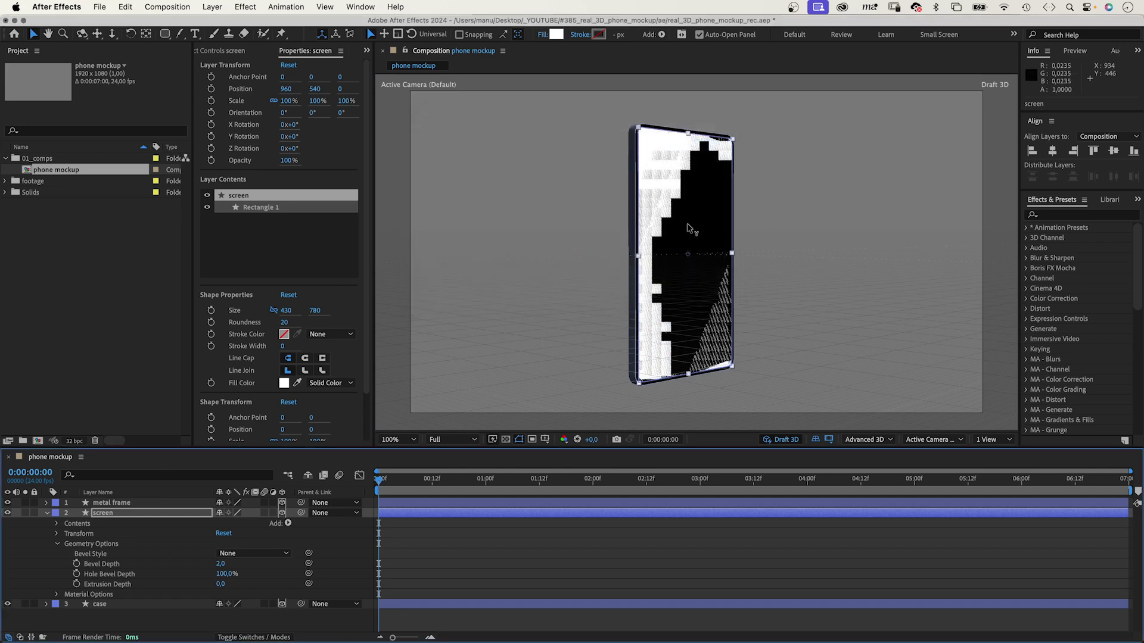
Set the screen layer's Z position to -1
key(p)
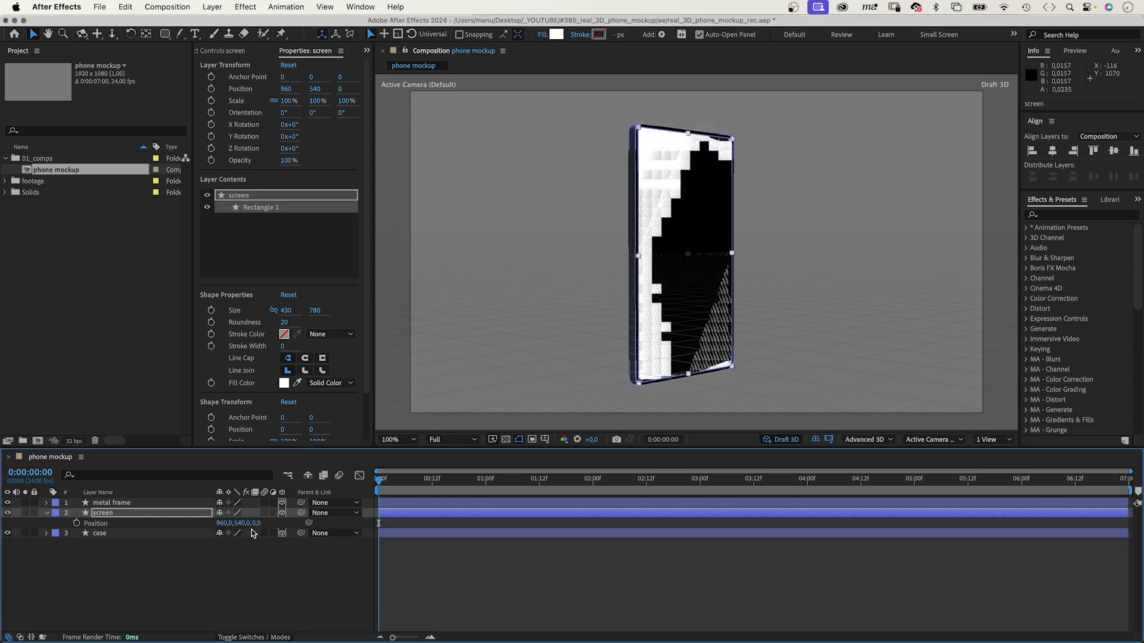
click(262, 523)
text(-1)
key(Return)
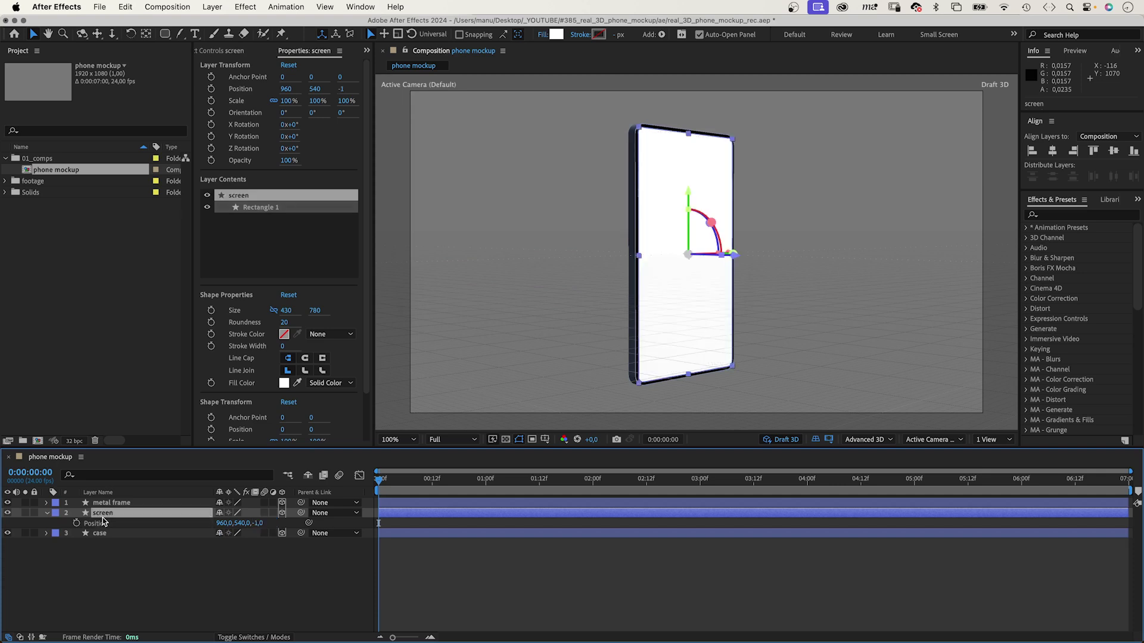
Pre-compose the screen layer into a comp named 'pre-screen'
right_click(102, 521)
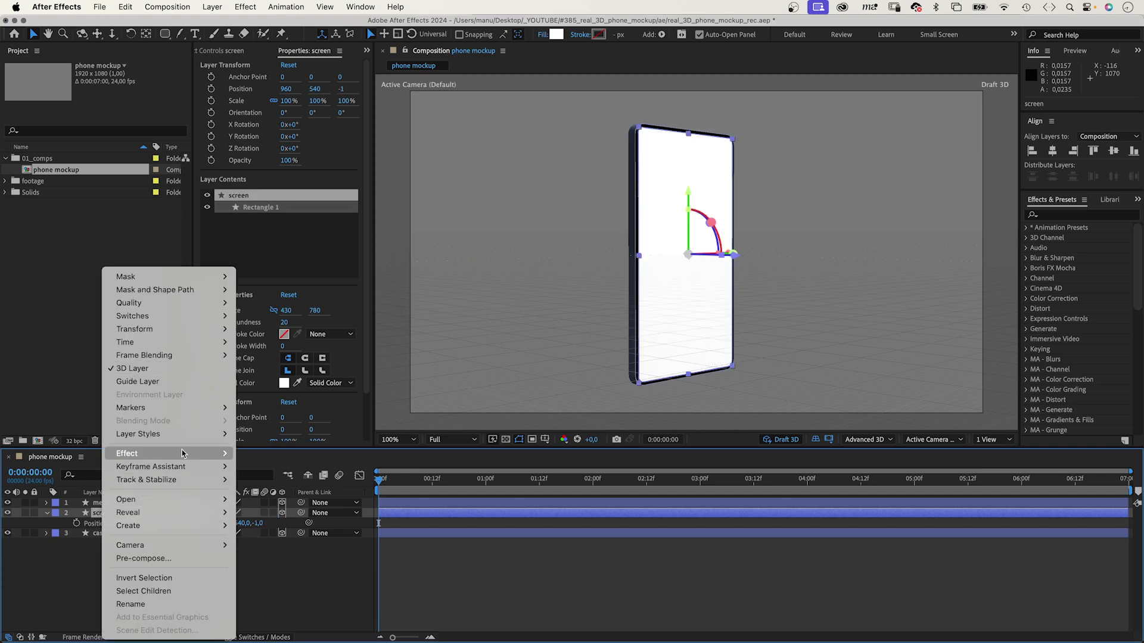
click(190, 559)
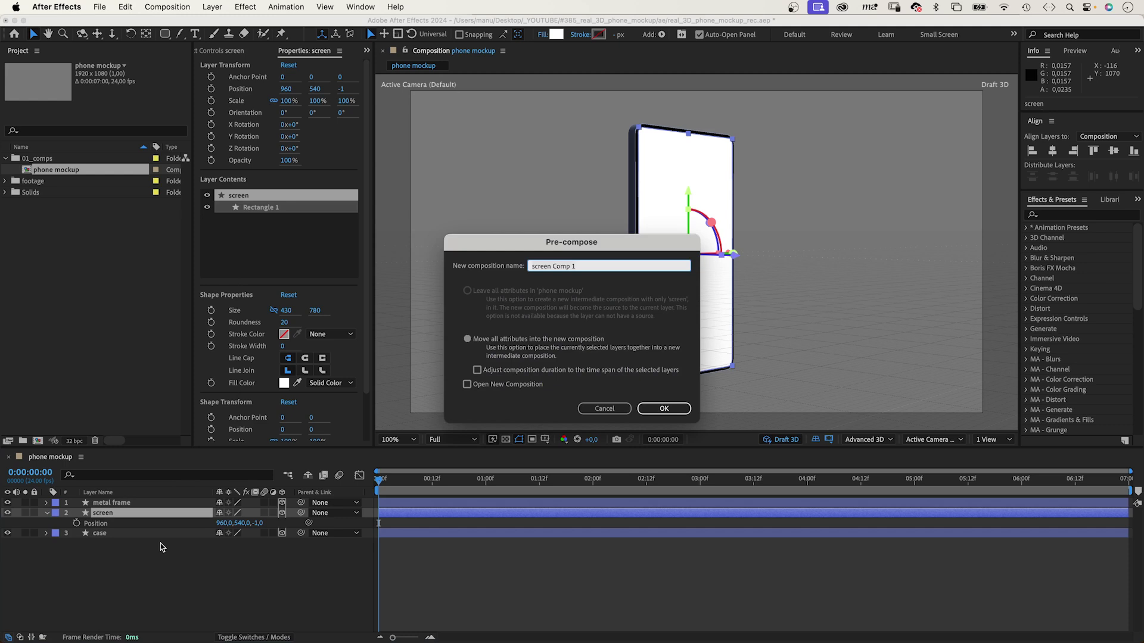
text(pre-screen)
key(Return)
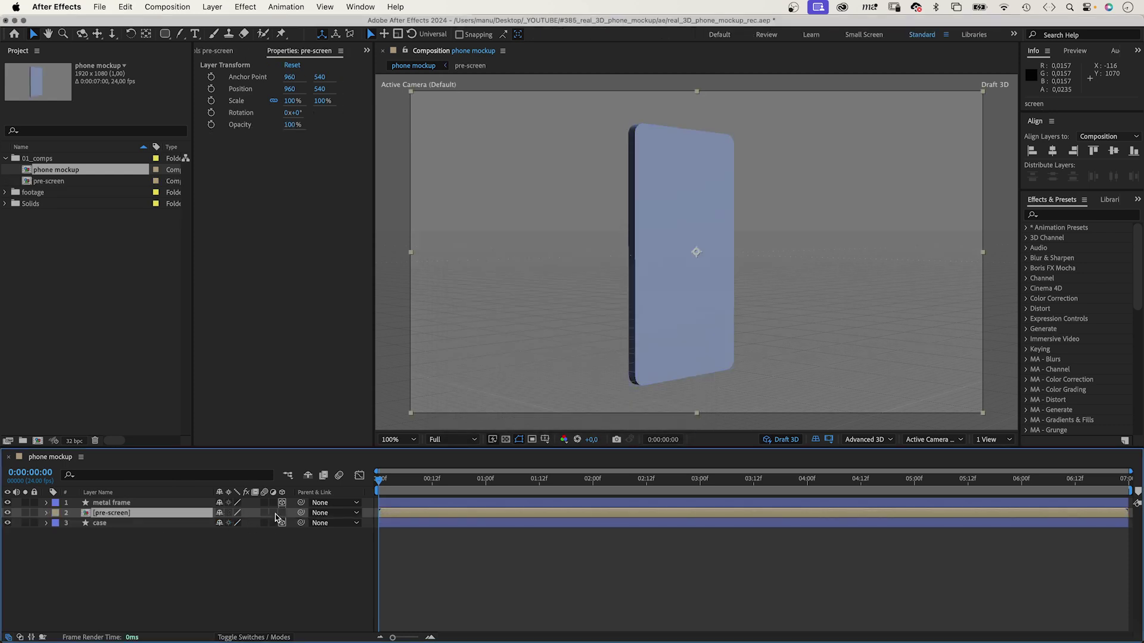
Make pre-screen 3D with its inner layer flat 2D, and set its Z position to -1
click(282, 514)
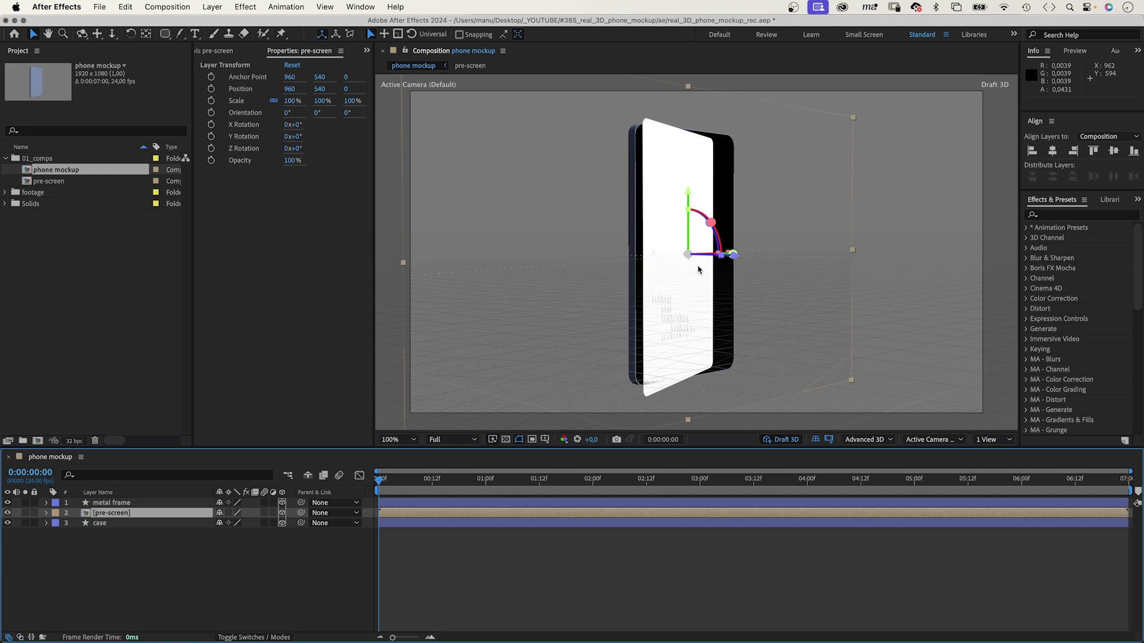
double_click(114, 513)
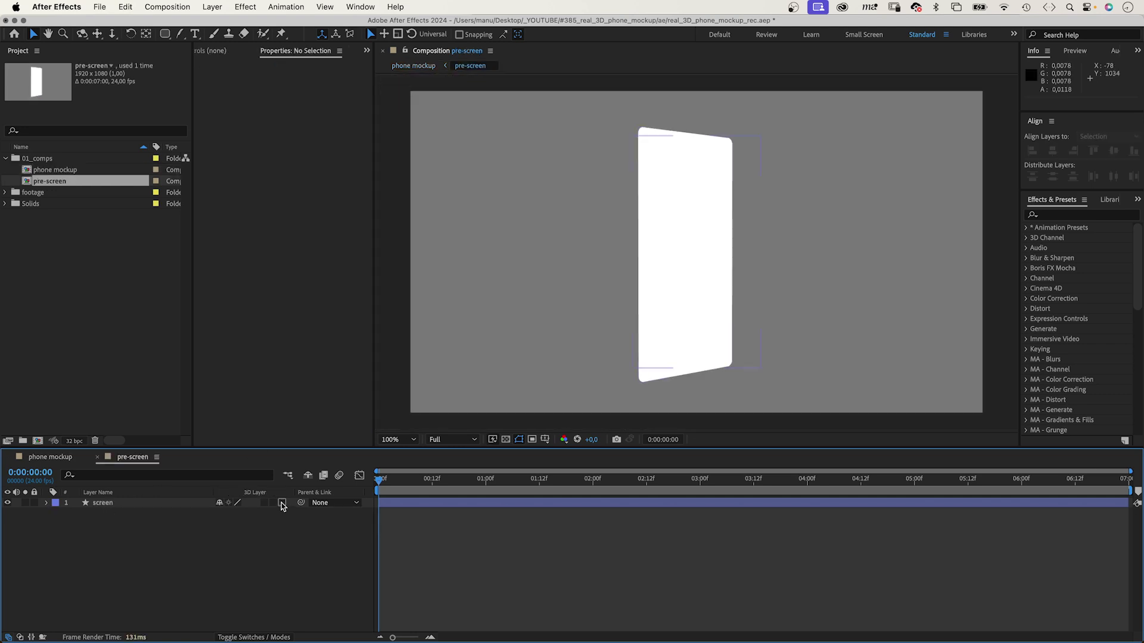
click(282, 504)
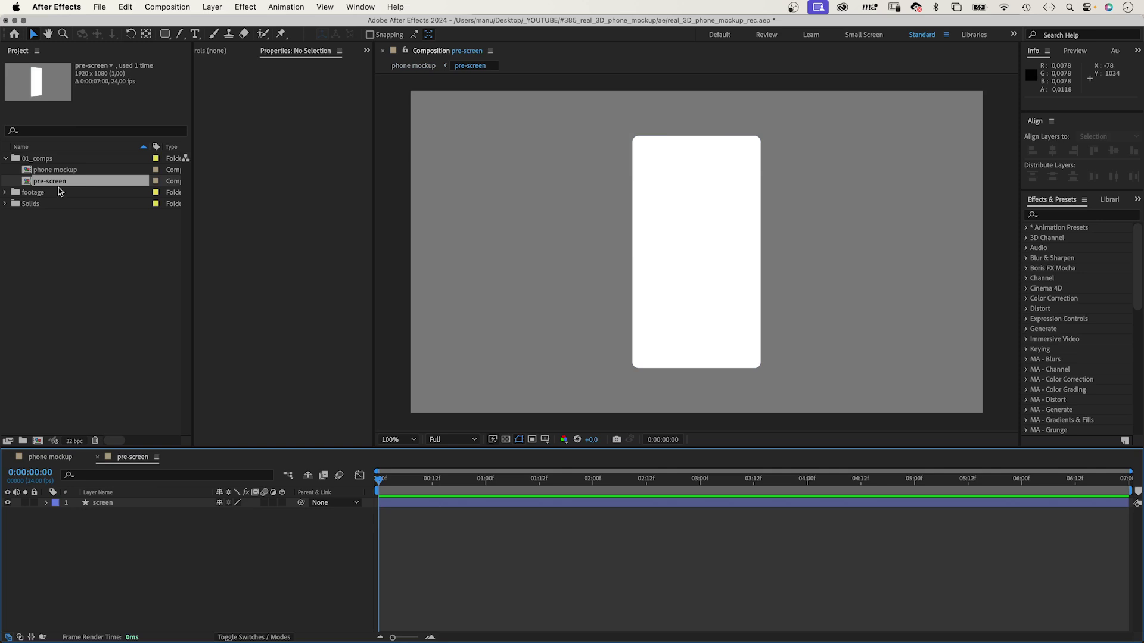
double_click(56, 170)
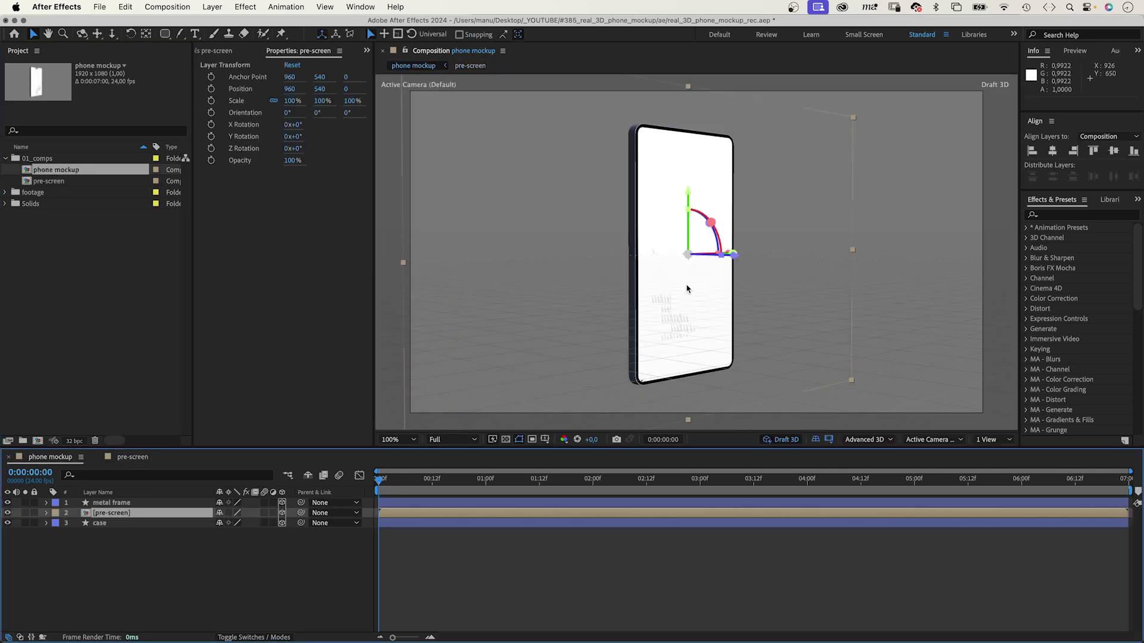
key(p)
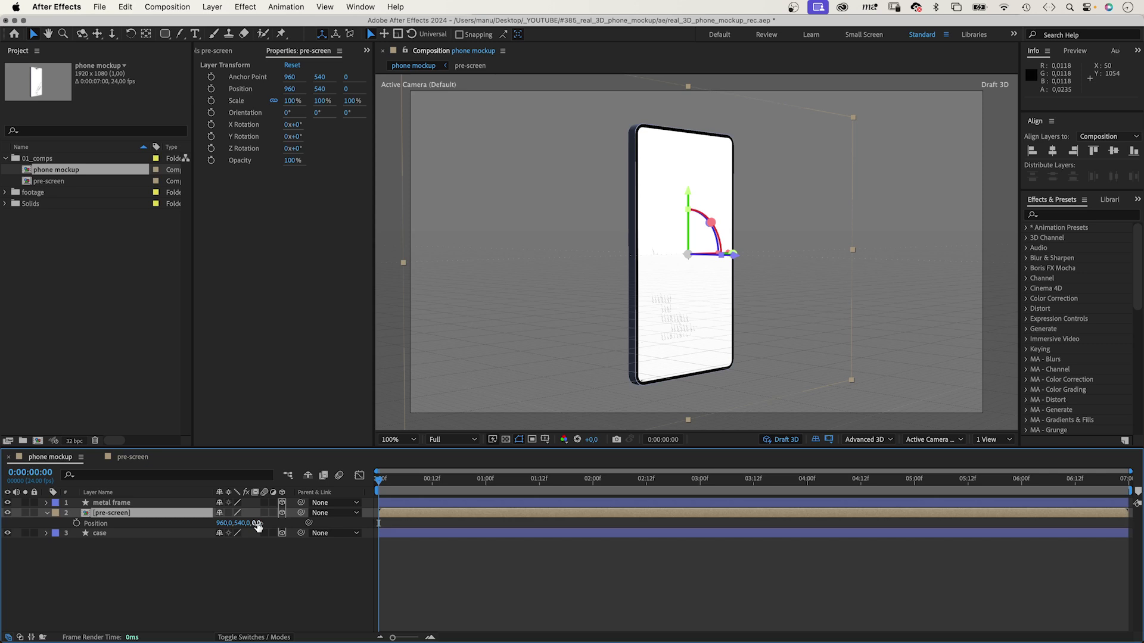
click(257, 524)
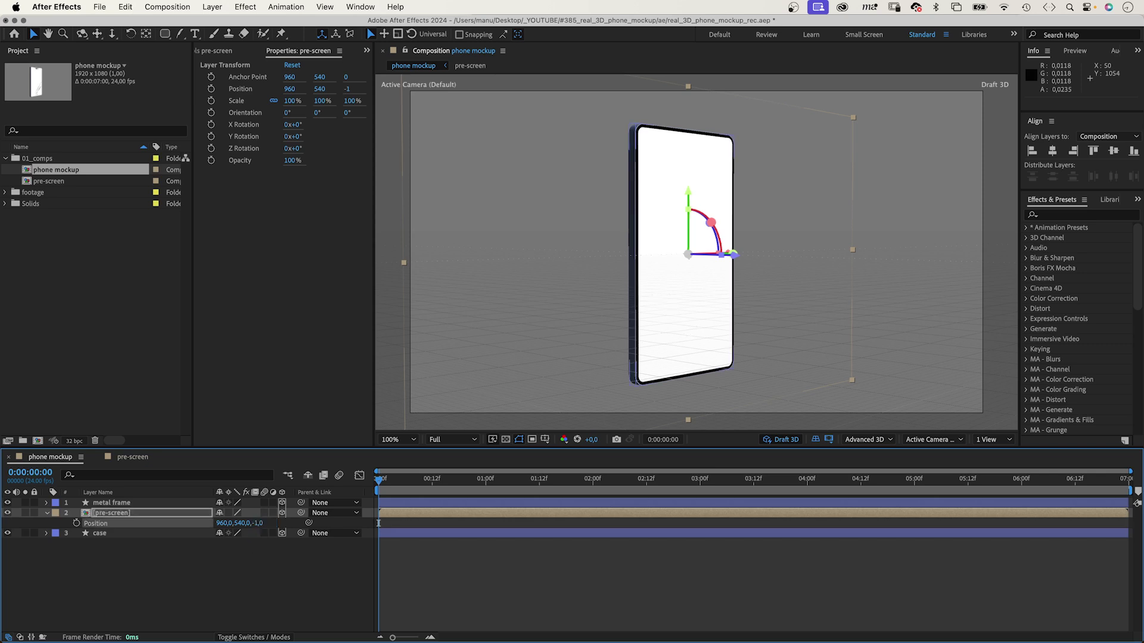
click(379, 523)
In the pre-screen comp, add a new solid and apply Gradient Ramp to it
click(57, 183)
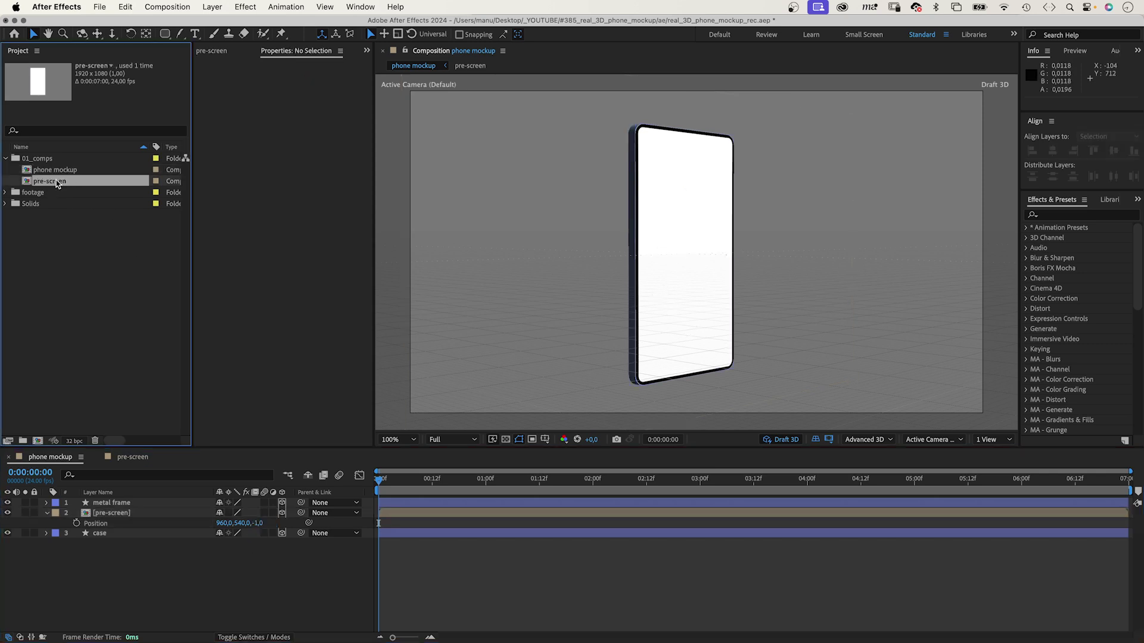
double_click(57, 183)
key(super+y)
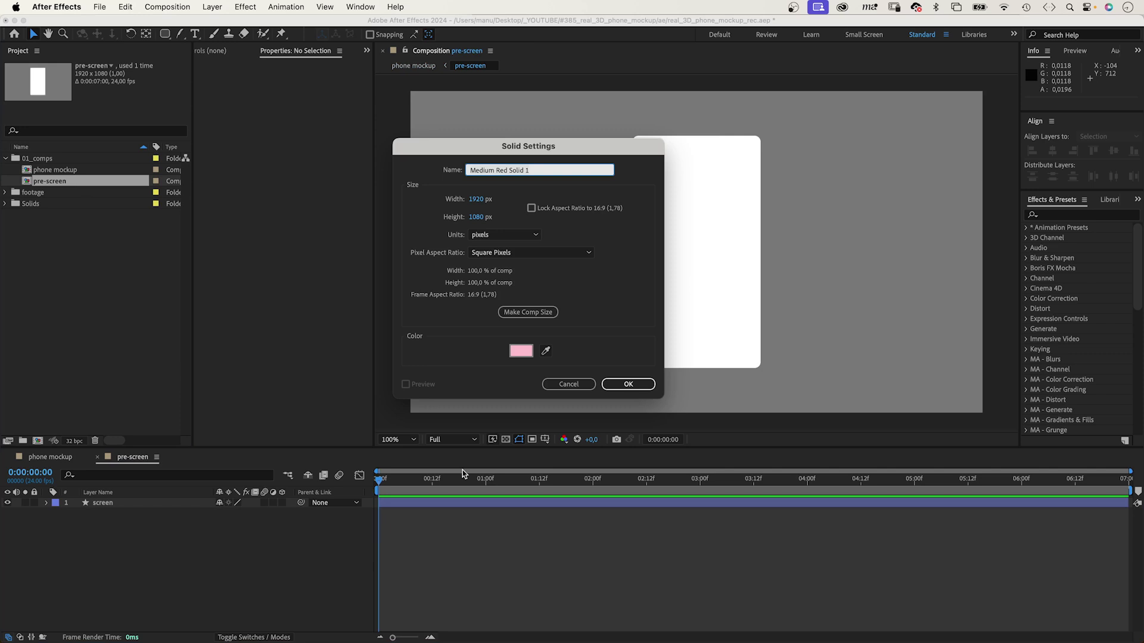
click(626, 382)
click(1042, 215)
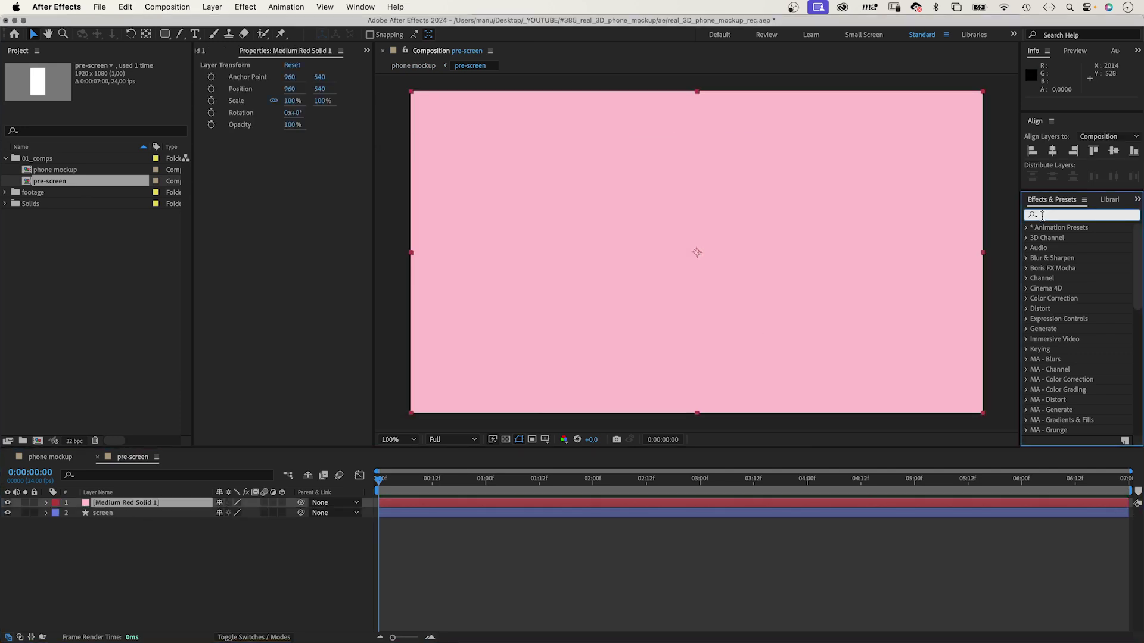
text(gradient ramp)
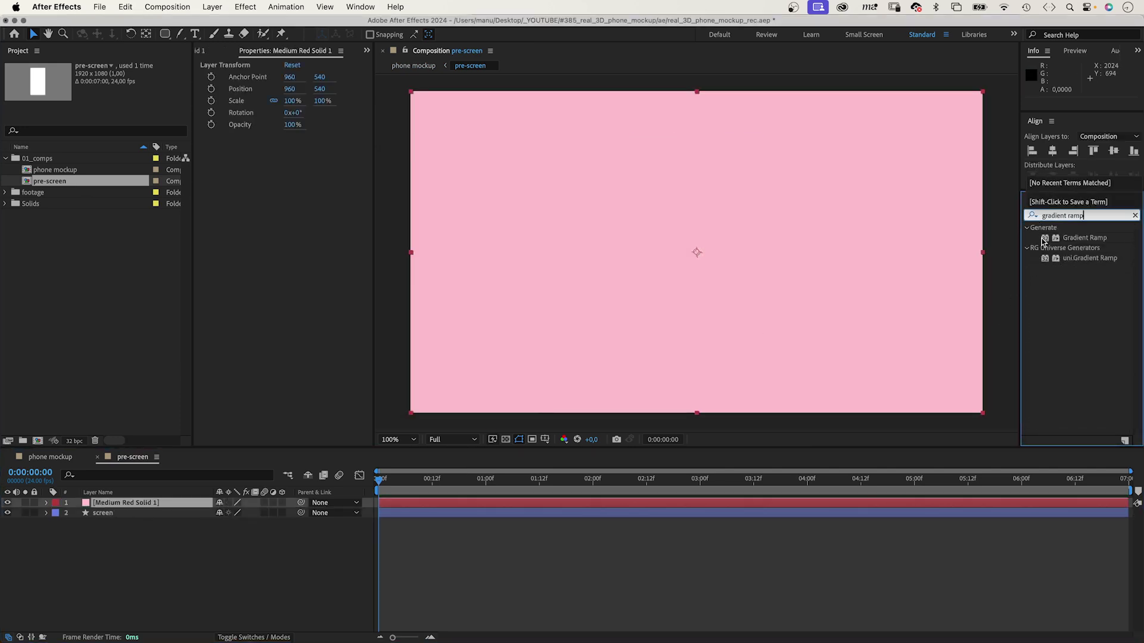
drag(1044, 242, 643, 332)
Place the gradient from top to 856,828, running from cyan to hot pink
click(298, 86)
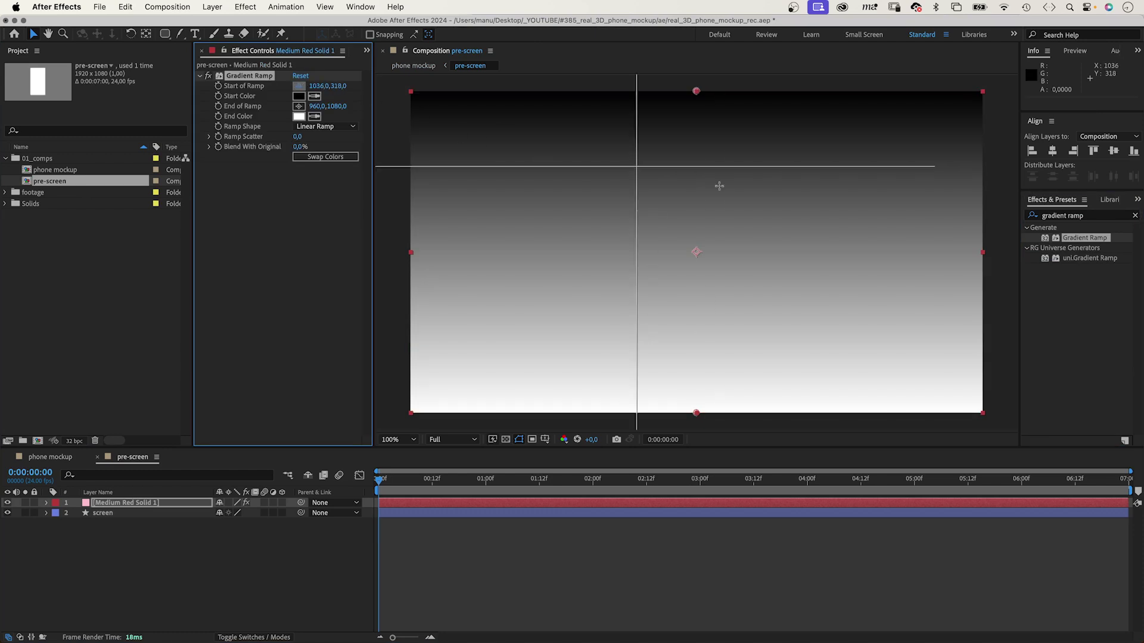
click(746, 165)
click(299, 106)
click(666, 338)
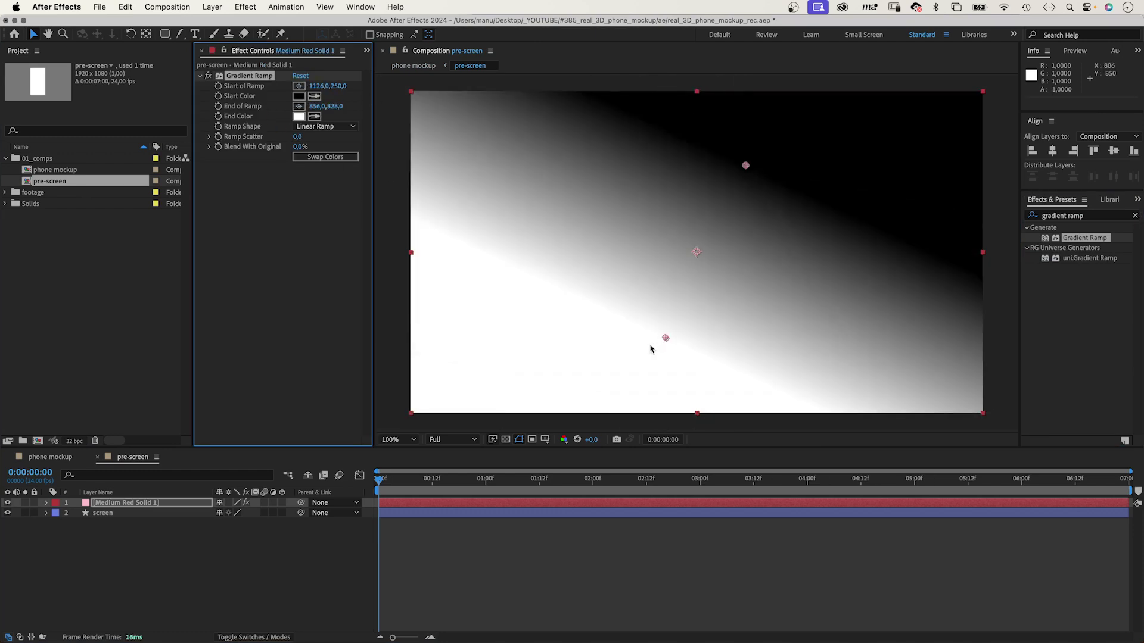
click(298, 96)
click(559, 155)
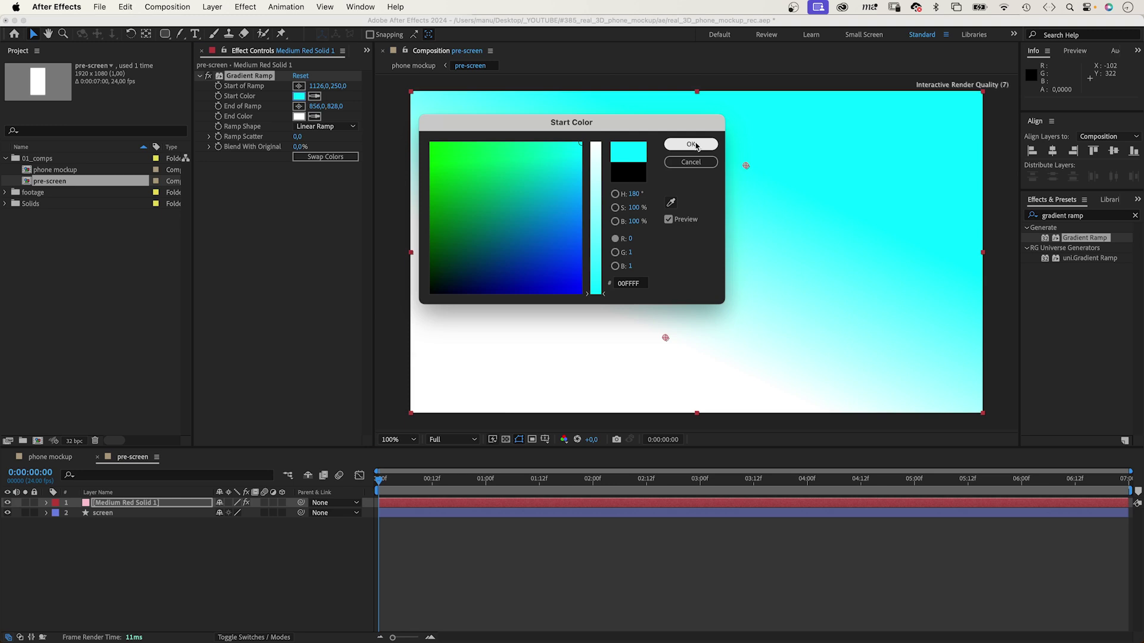
click(691, 144)
click(298, 116)
click(536, 213)
click(521, 248)
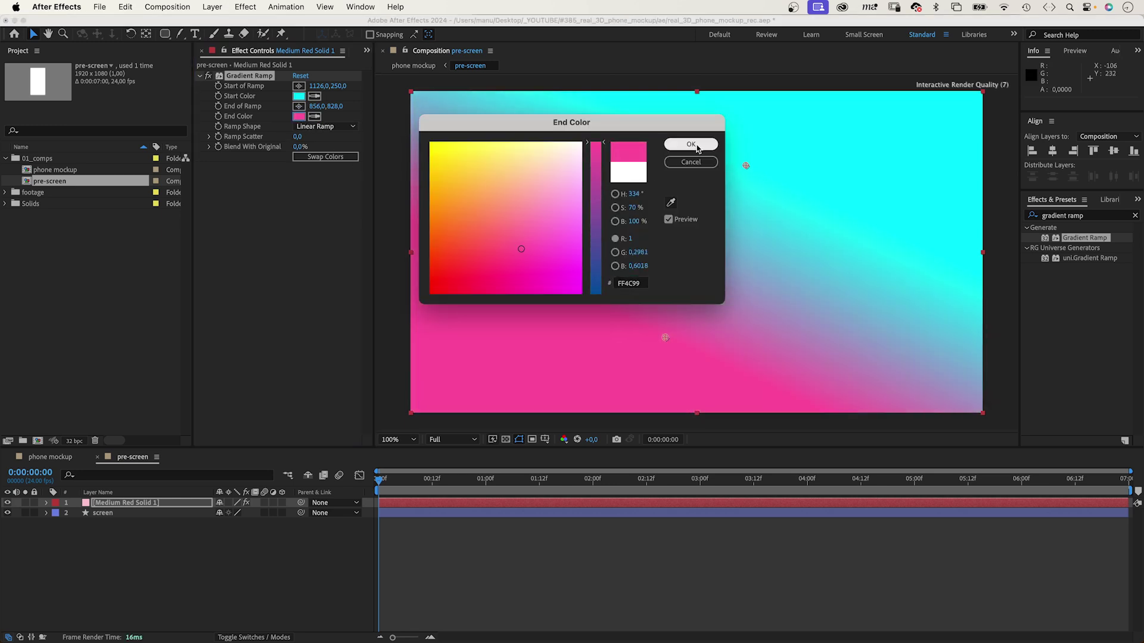
click(690, 144)
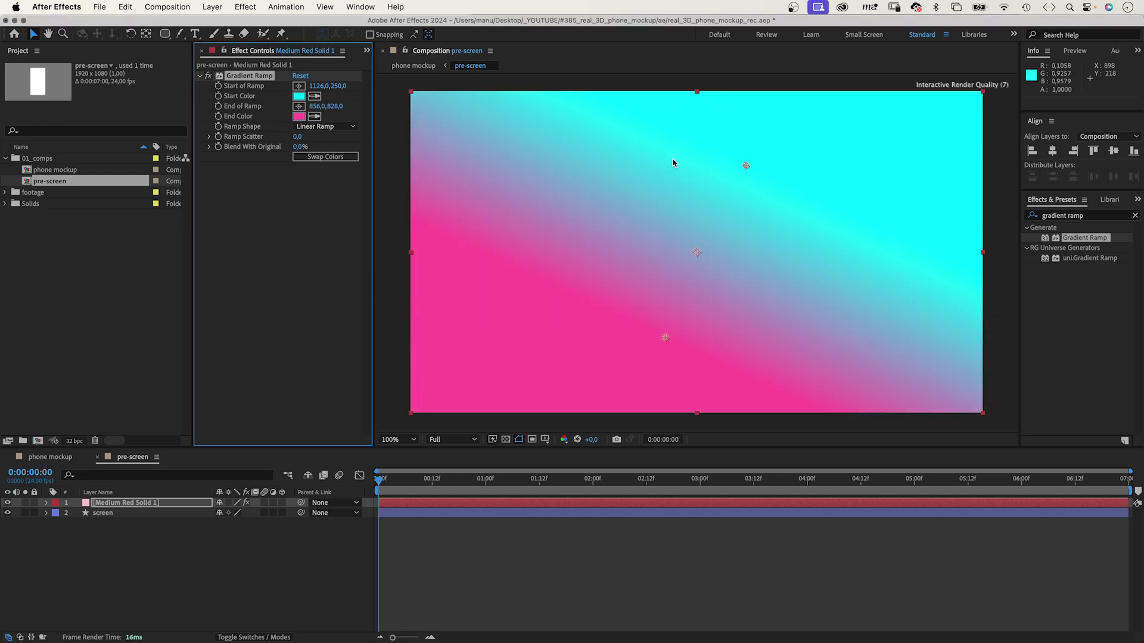
Set the gradient solid's Track Matte to the screen layer
click(143, 514)
click(244, 637)
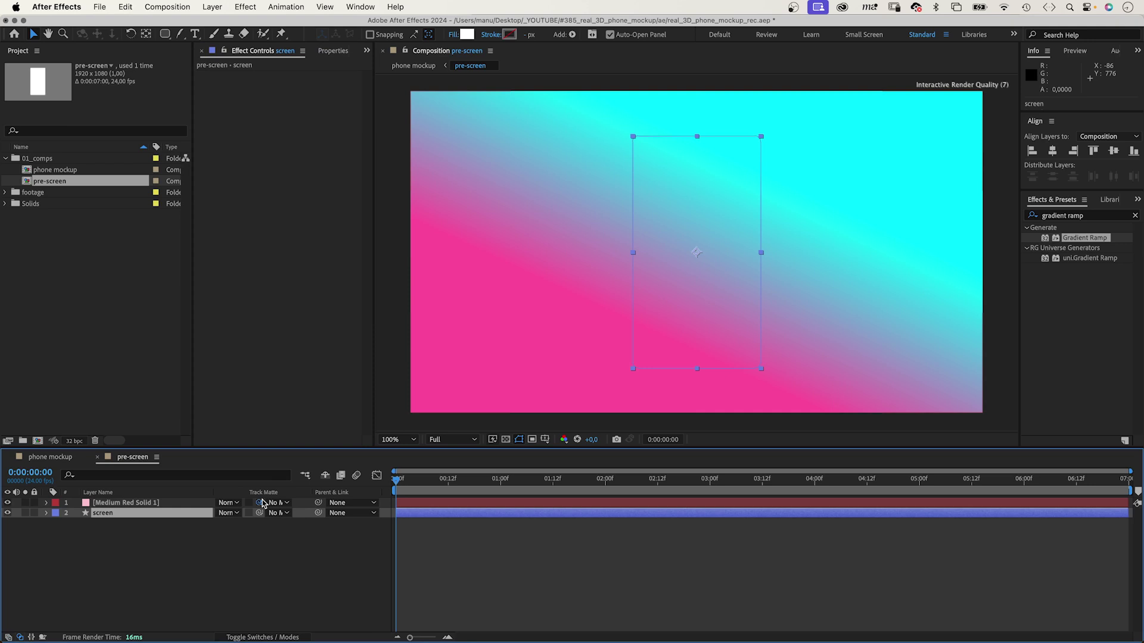
drag(258, 503, 124, 518)
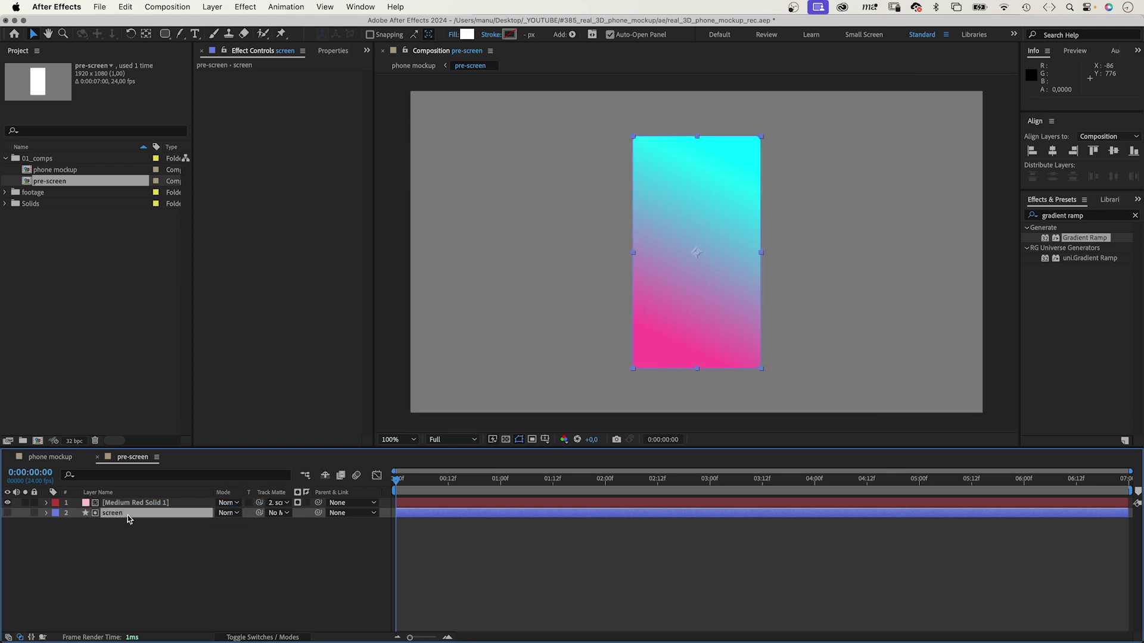
In phone mockup, solo the buttons then the front camera layer and orbit to face the front
double_click(53, 172)
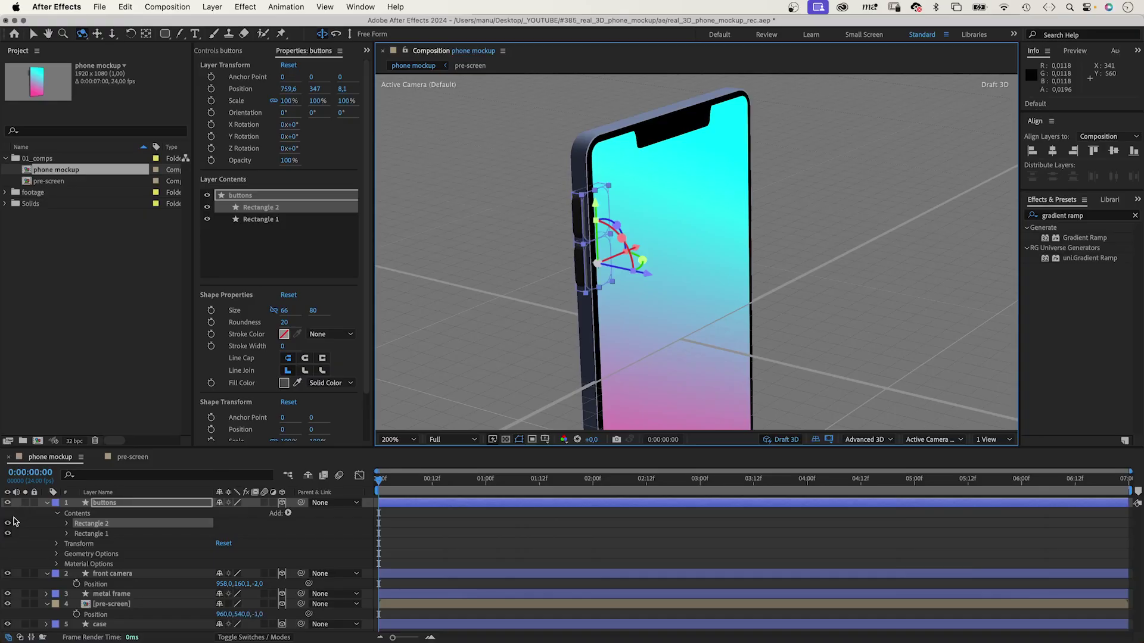
click(24, 503)
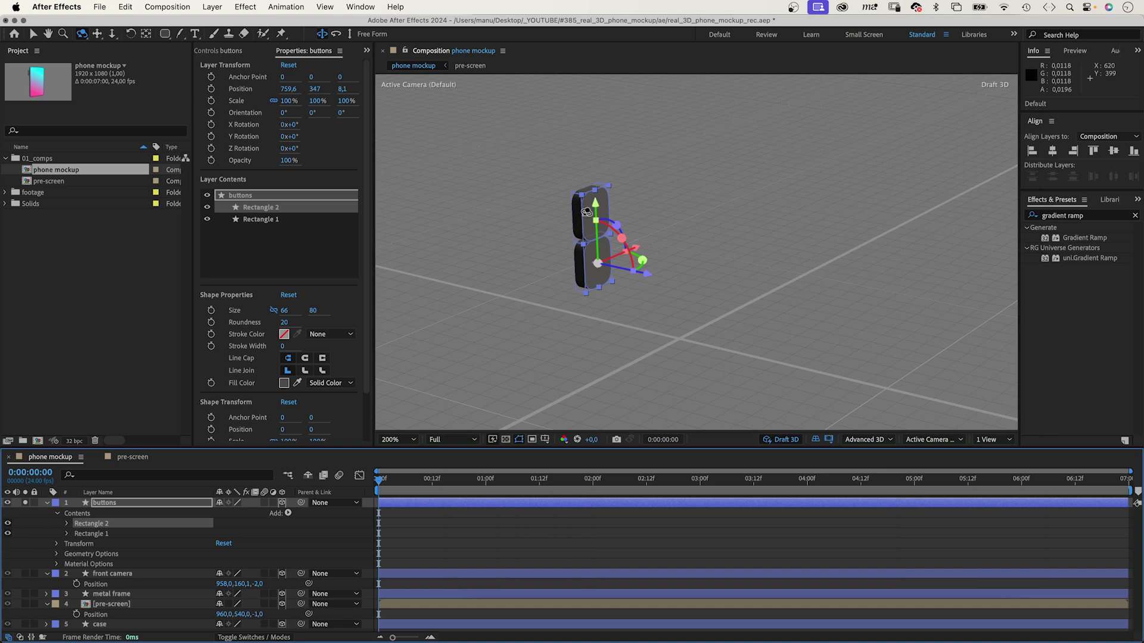
click(25, 502)
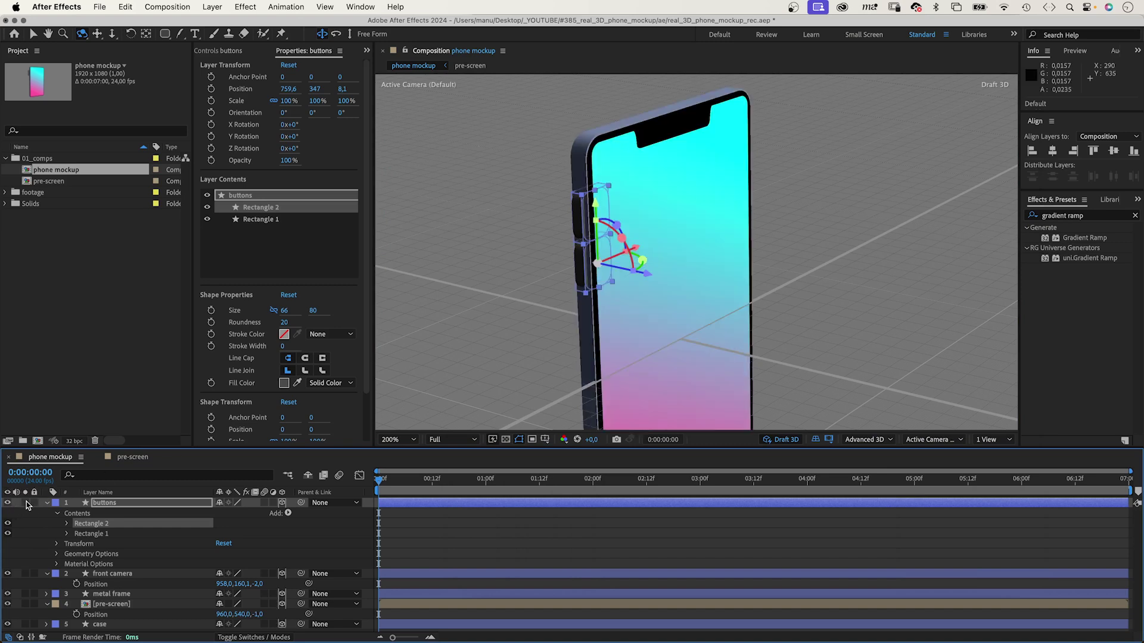
click(49, 577)
click(25, 574)
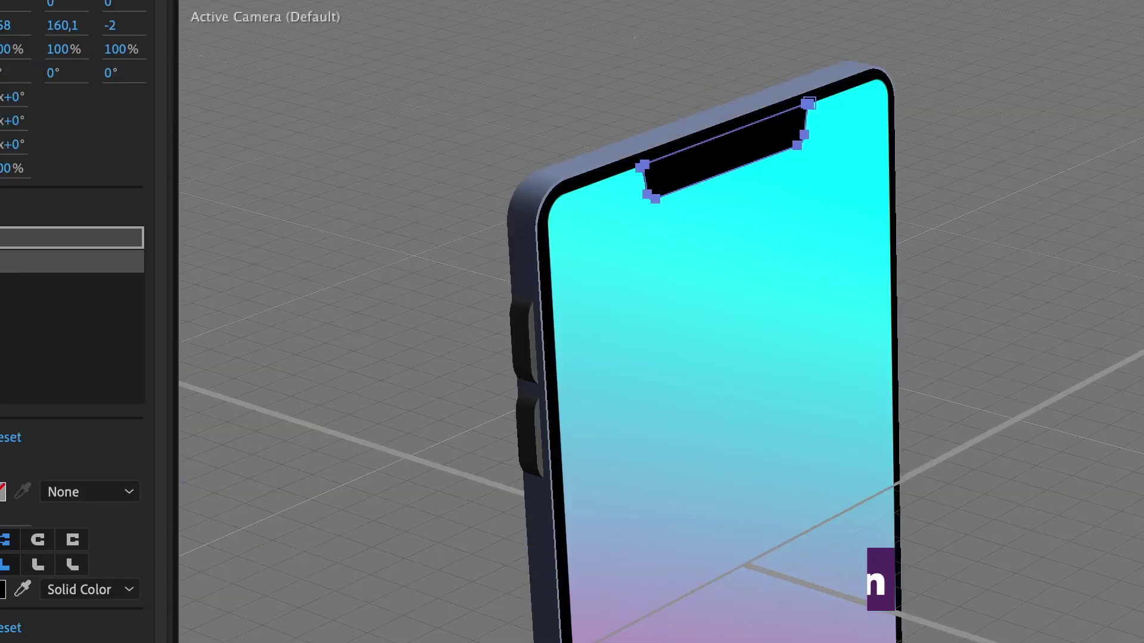
drag(767, 477, 722, 401)
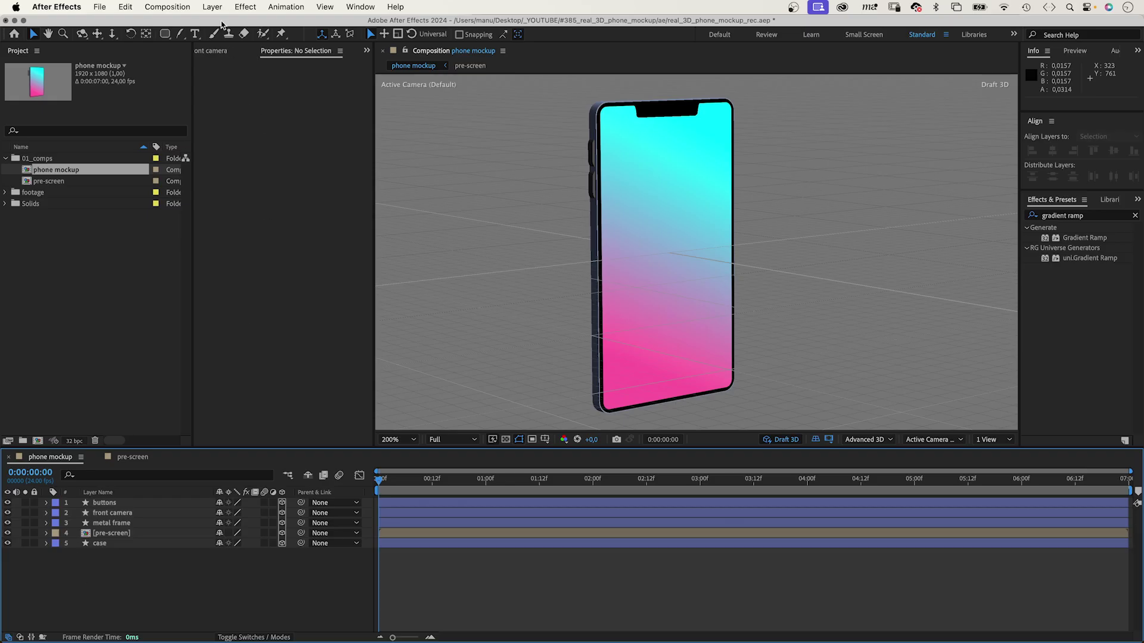
Add Environment Light 1 at 100% intensity with Casts Shadows turned on
click(213, 6)
mouse_move(209, 24)
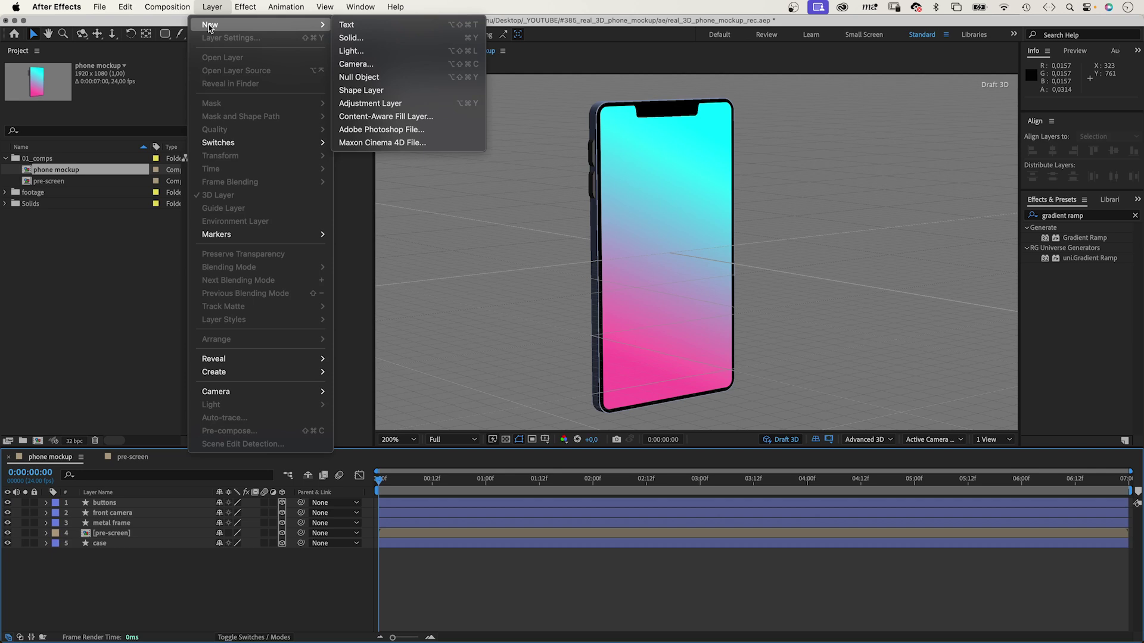
click(406, 51)
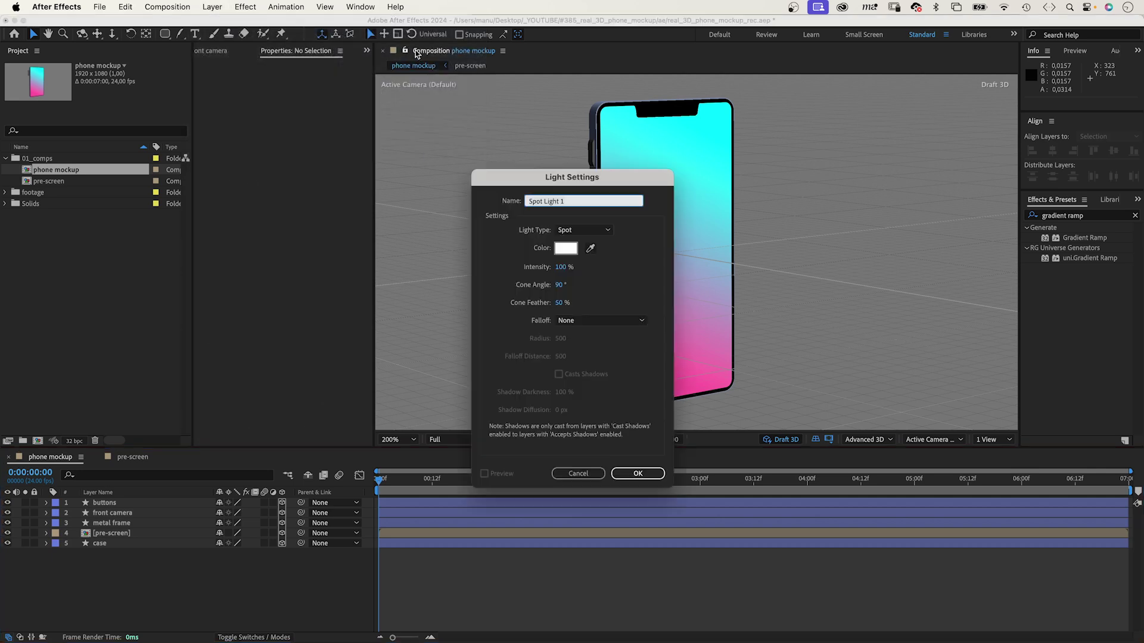
click(582, 230)
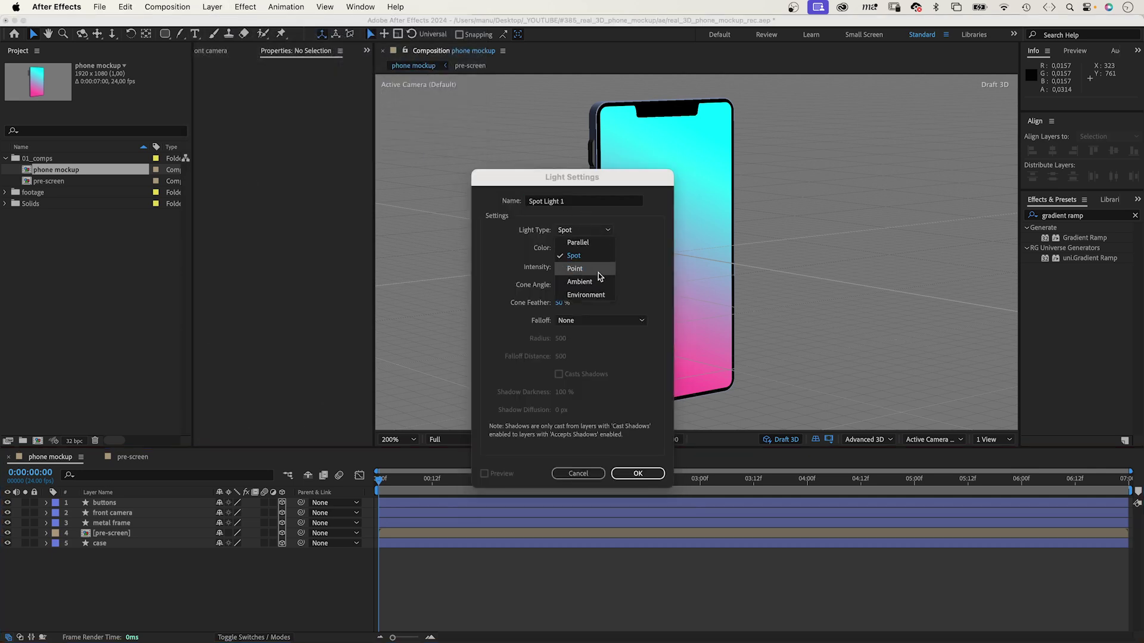
click(592, 297)
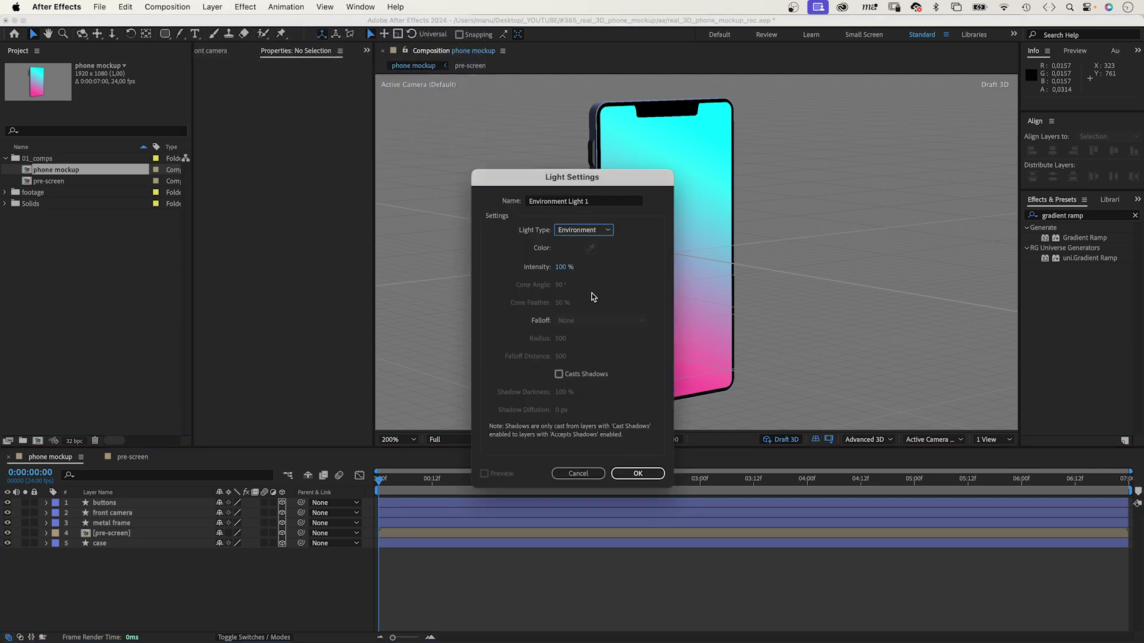
click(559, 374)
click(632, 473)
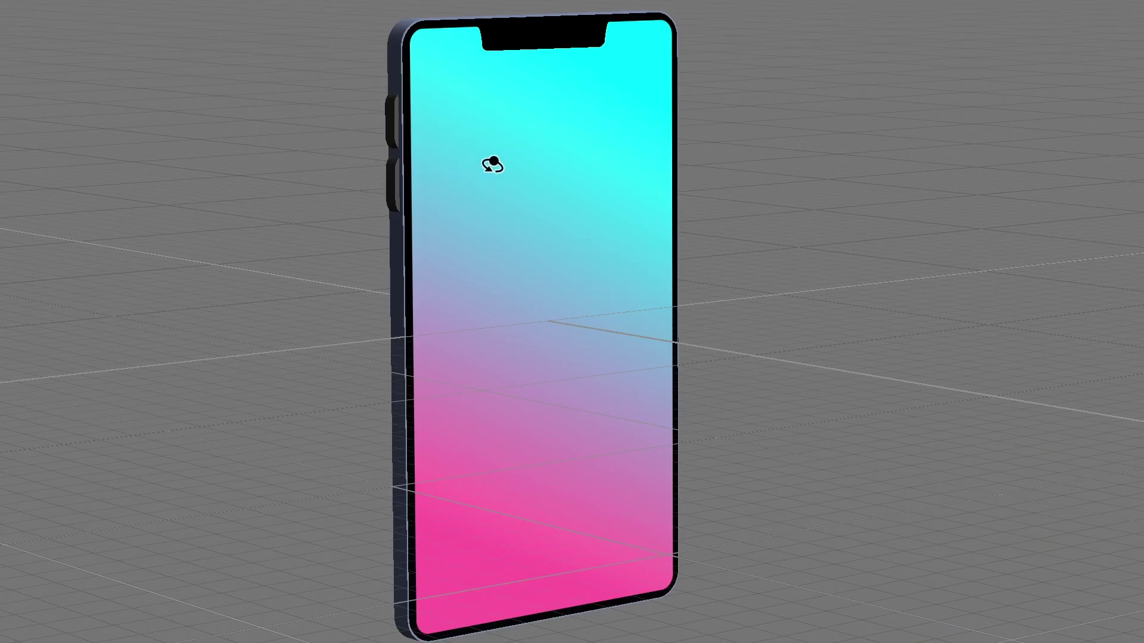
drag(493, 165, 679, 310)
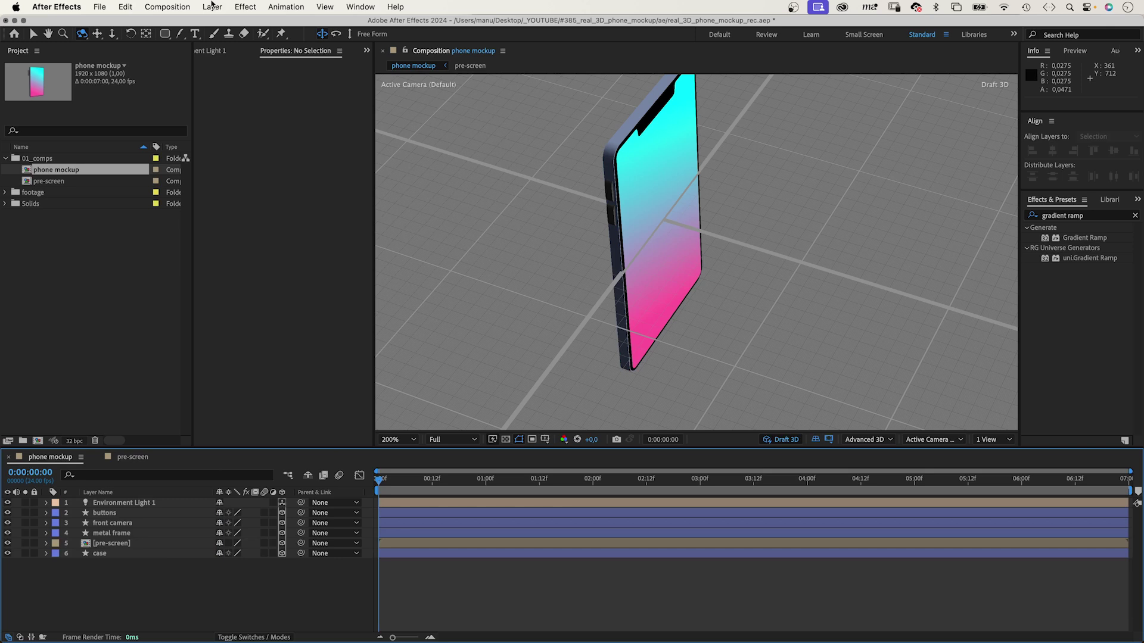
Add a new light of type Spot, creating Spot Light 1
click(212, 6)
mouse_move(228, 34)
click(363, 47)
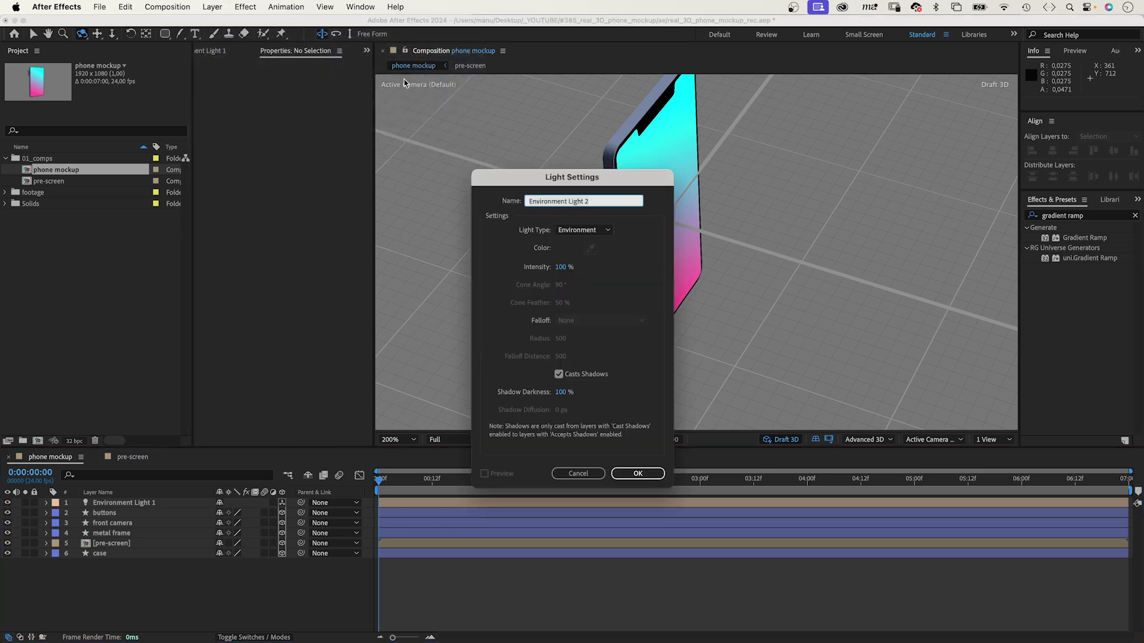
click(583, 228)
click(582, 257)
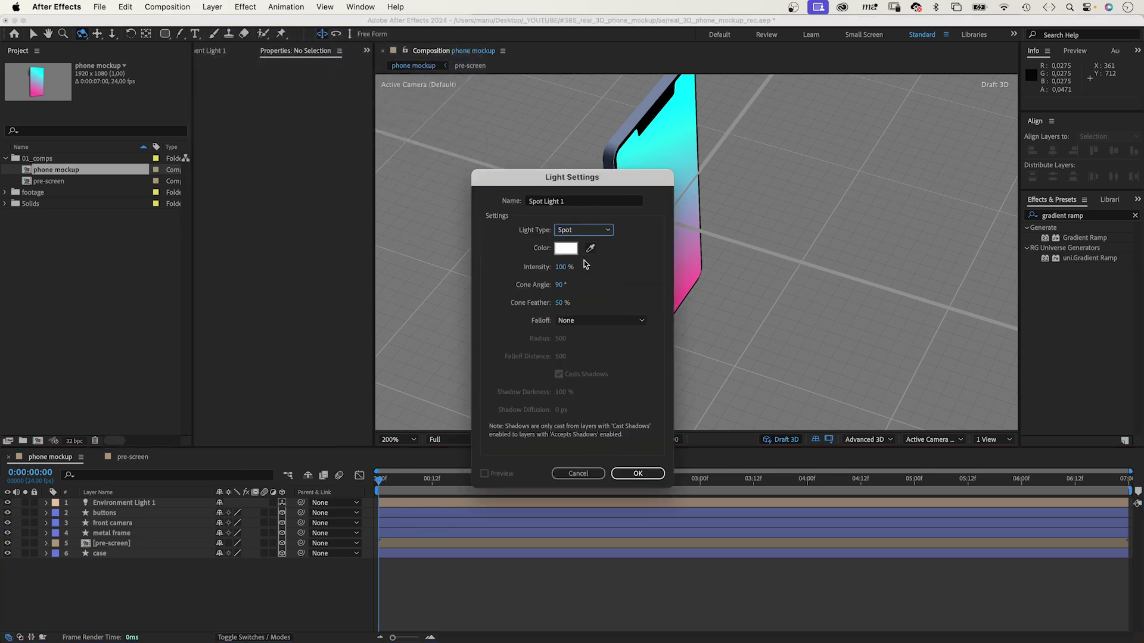
click(638, 474)
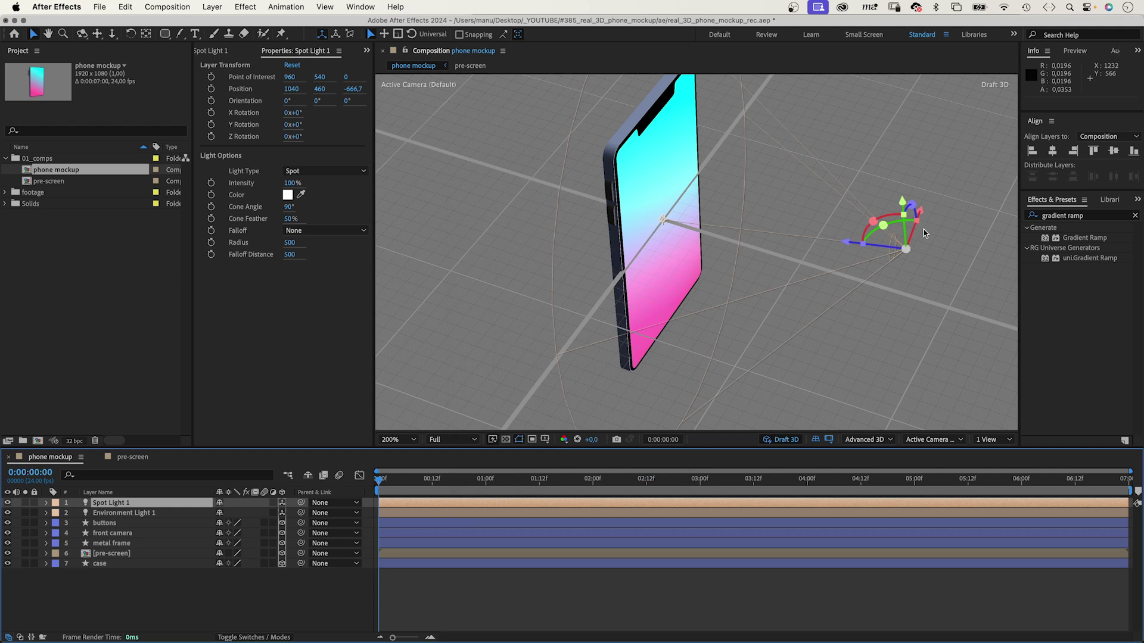
Place the spot light left of the phone, rotated 82° on Y with a 48° cone angle
drag(776, 334, 537, 363)
key(r)
drag(233, 516, 300, 497)
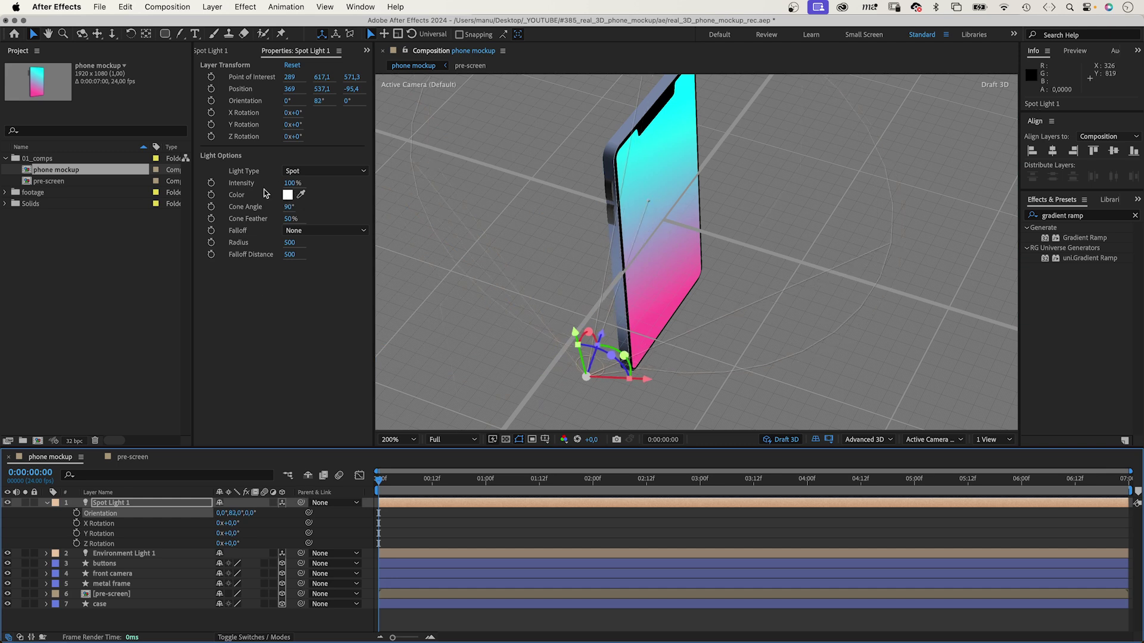
drag(290, 206, 257, 208)
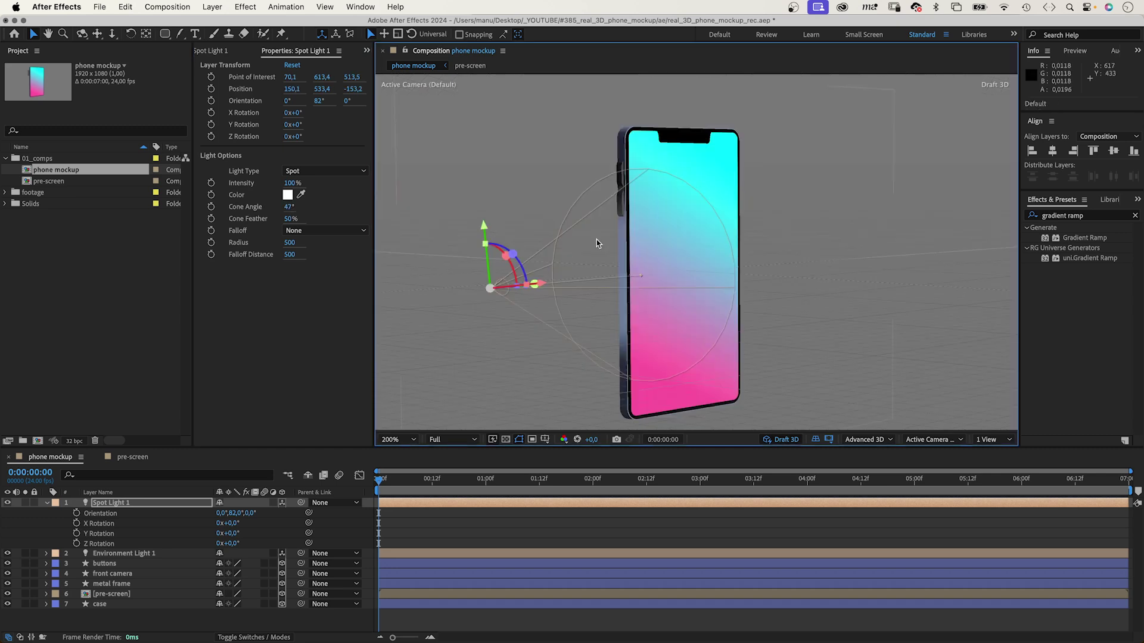
Set the composition background to dark blue 262150 and switch to full-quality 3D rendering
key(super+k)
click(541, 383)
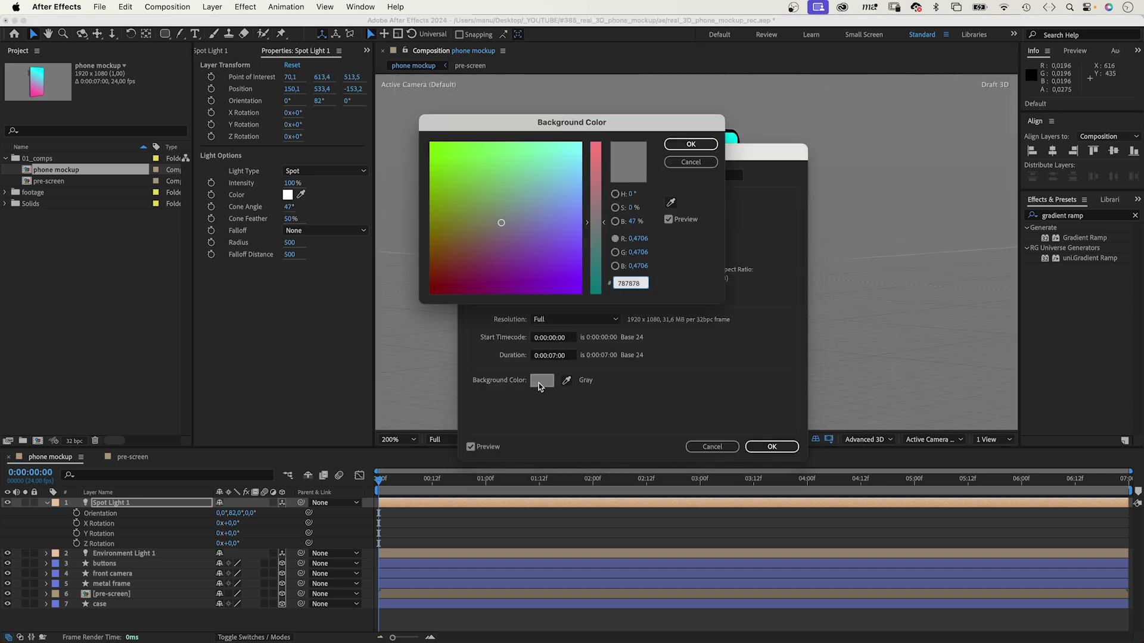
drag(593, 261, 598, 273)
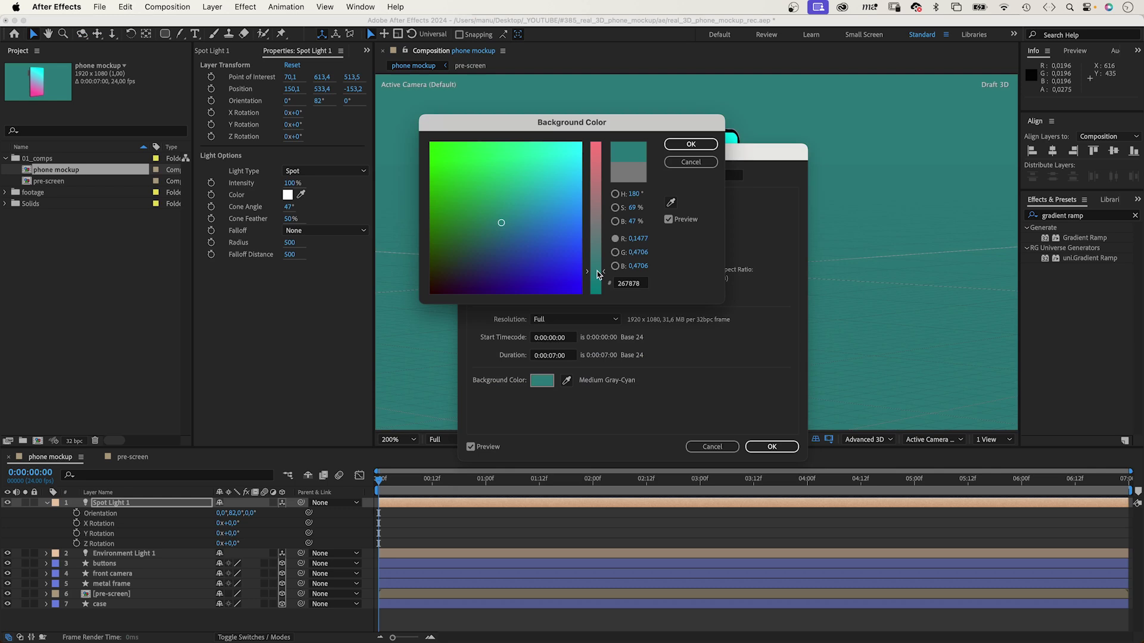
drag(517, 254, 476, 274)
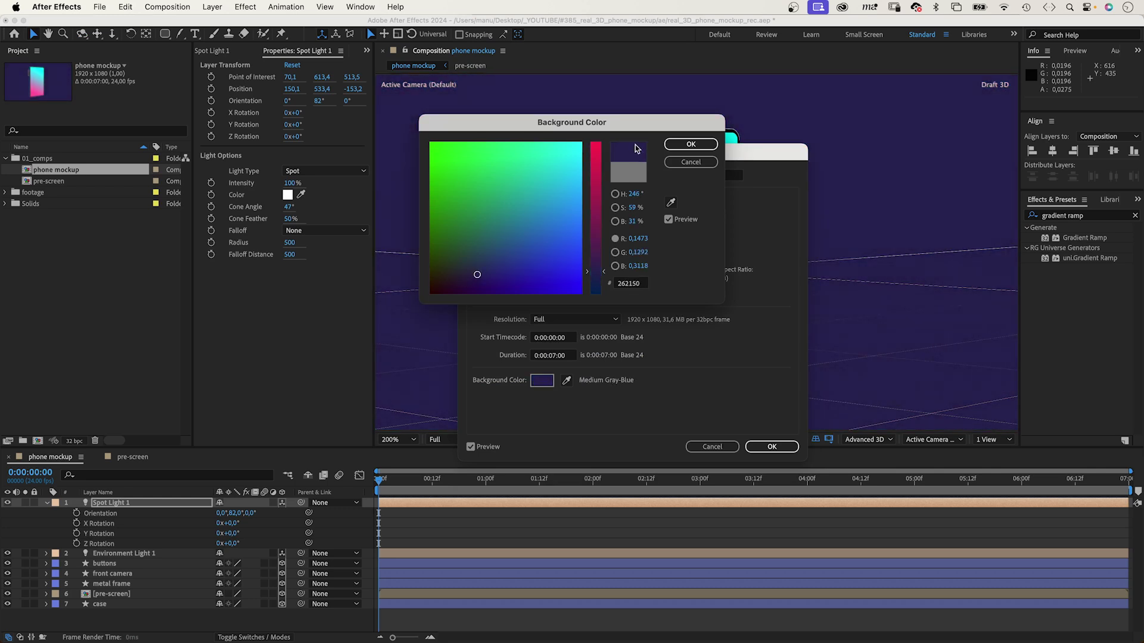
click(691, 144)
click(772, 446)
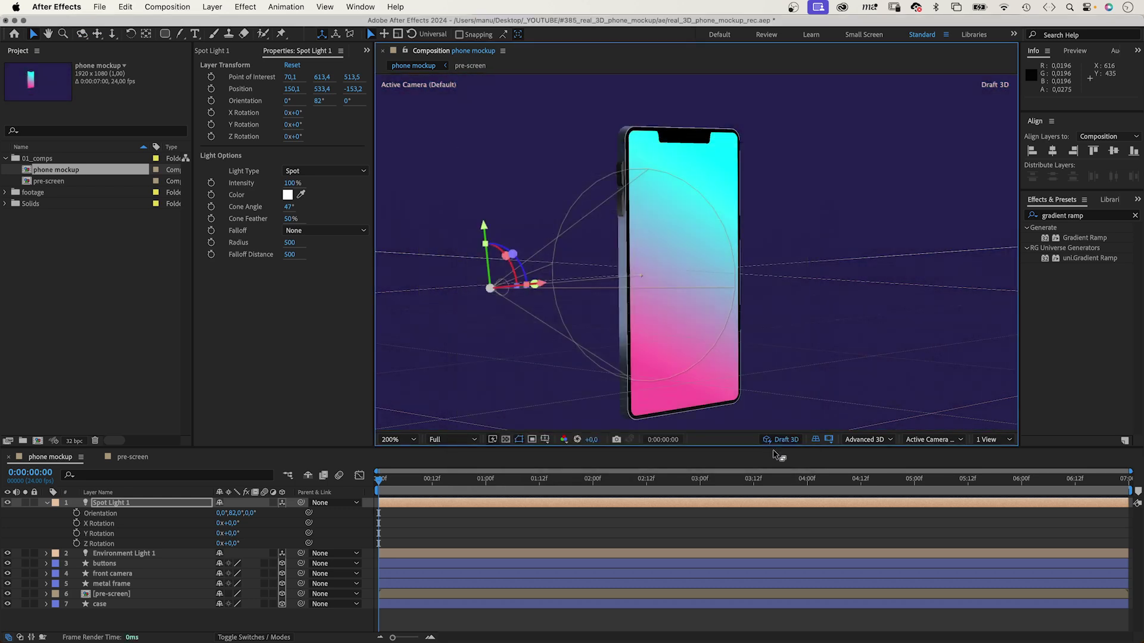
click(782, 441)
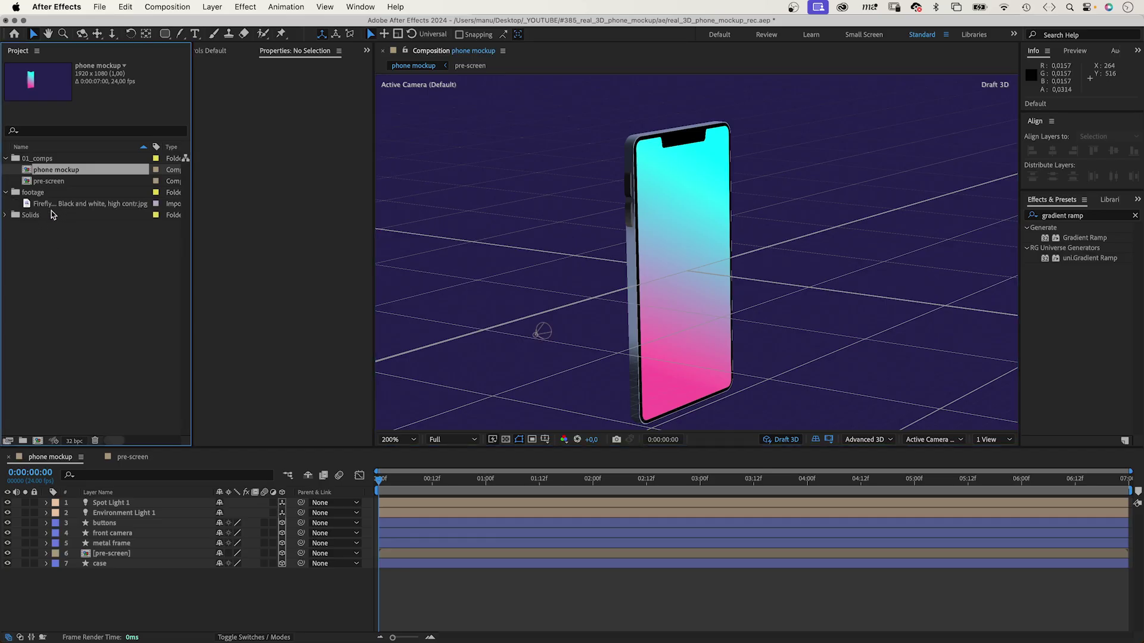
Preview the Firefly studio lights image and build a 2688×1536, 24 fps composition from it
double_click(57, 204)
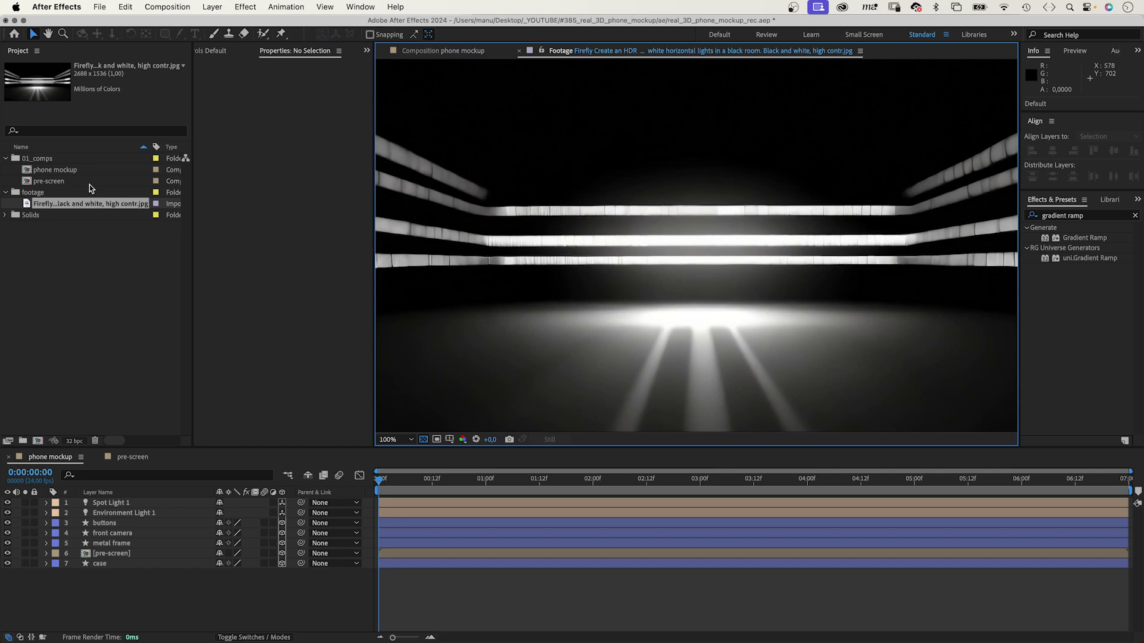
drag(107, 206, 47, 441)
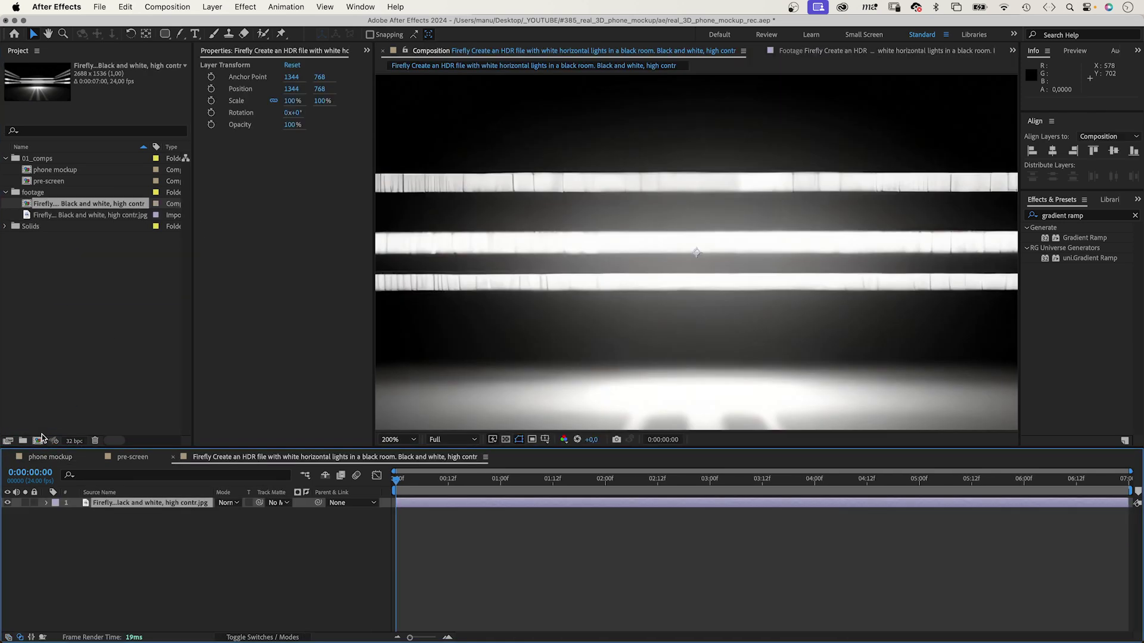
Save the frame as a Radiance Sequence .hdr, import it, and reopen the phone mockup comp
click(173, 7)
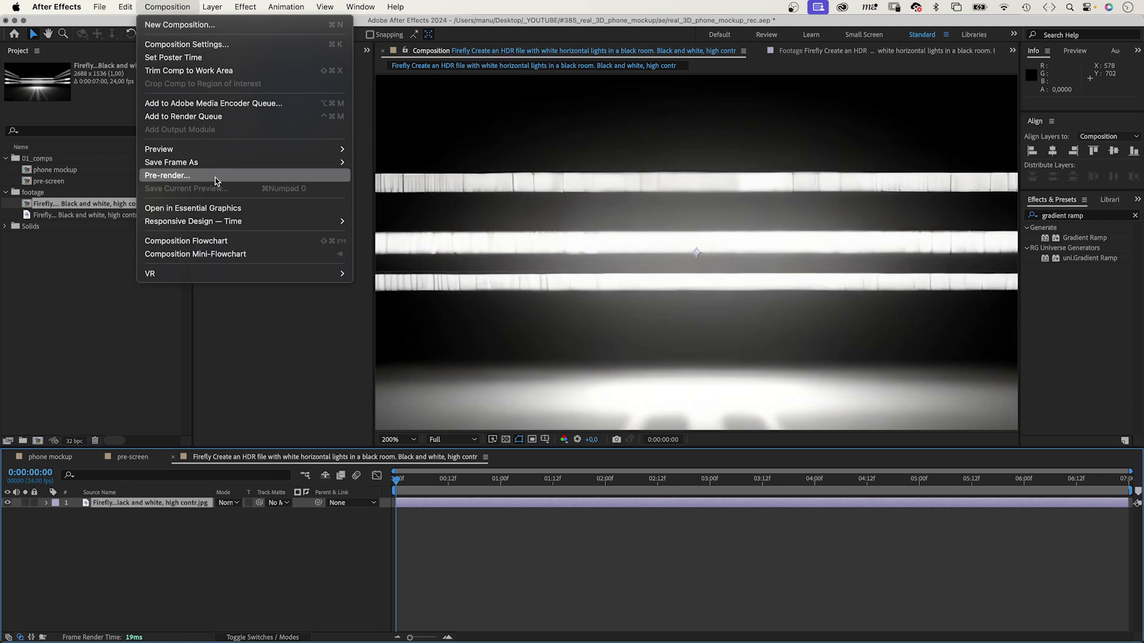
mouse_move(214, 162)
click(393, 162)
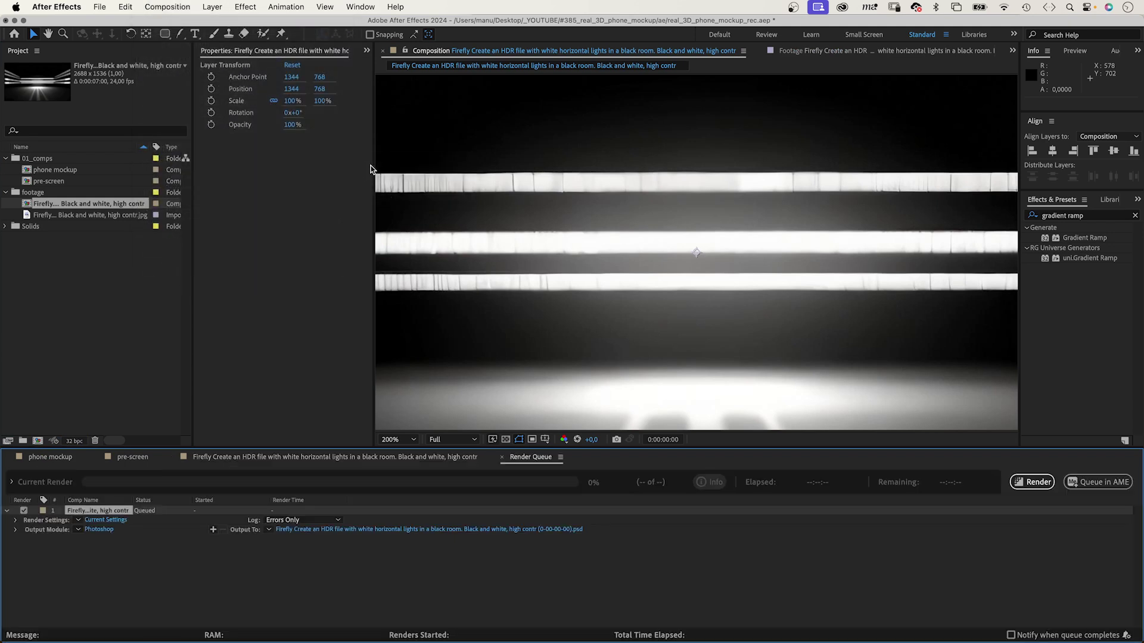
click(99, 530)
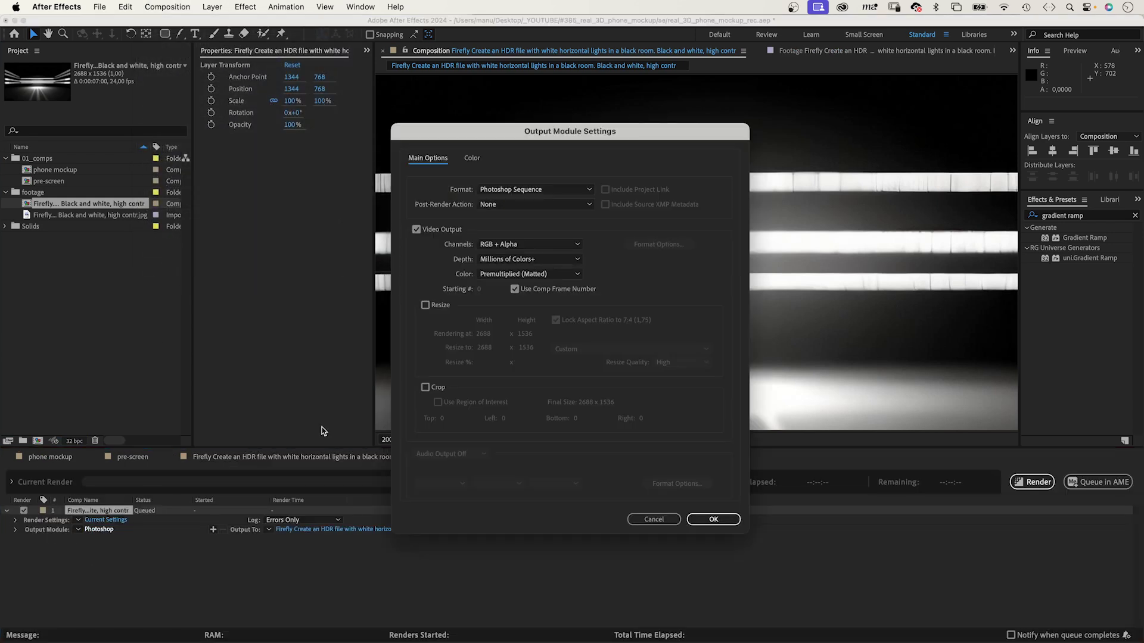
click(541, 189)
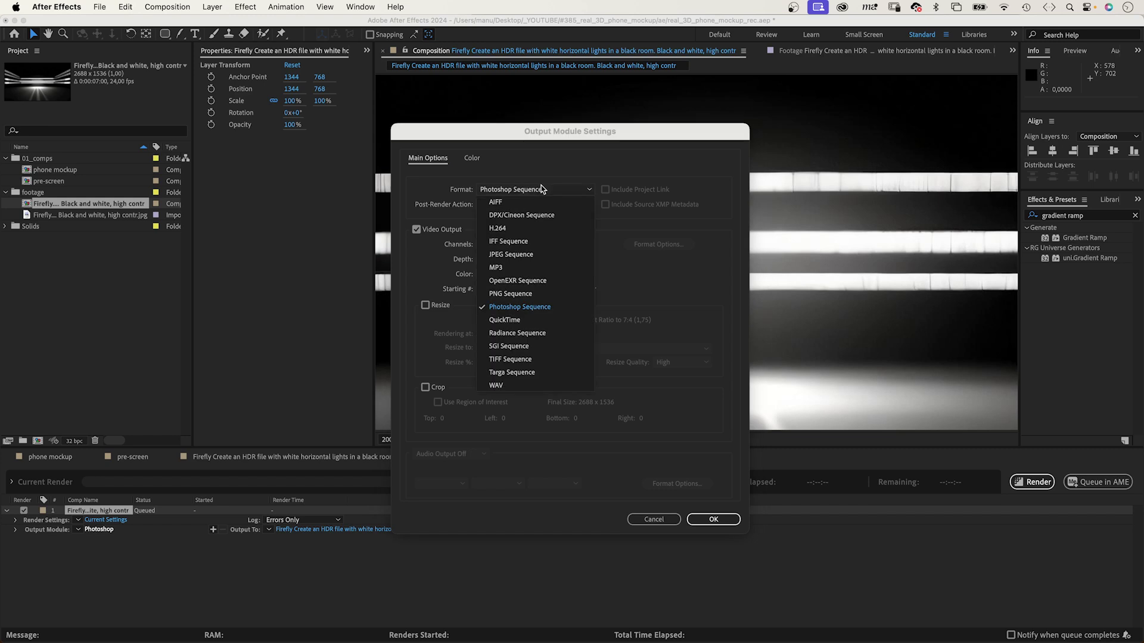
click(530, 334)
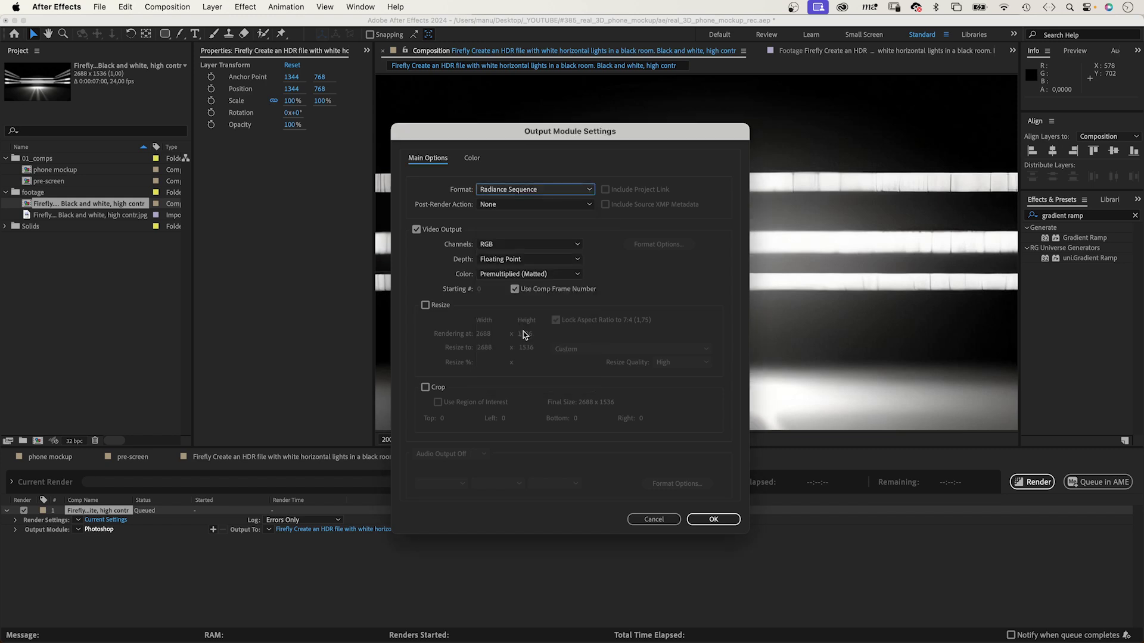
click(718, 521)
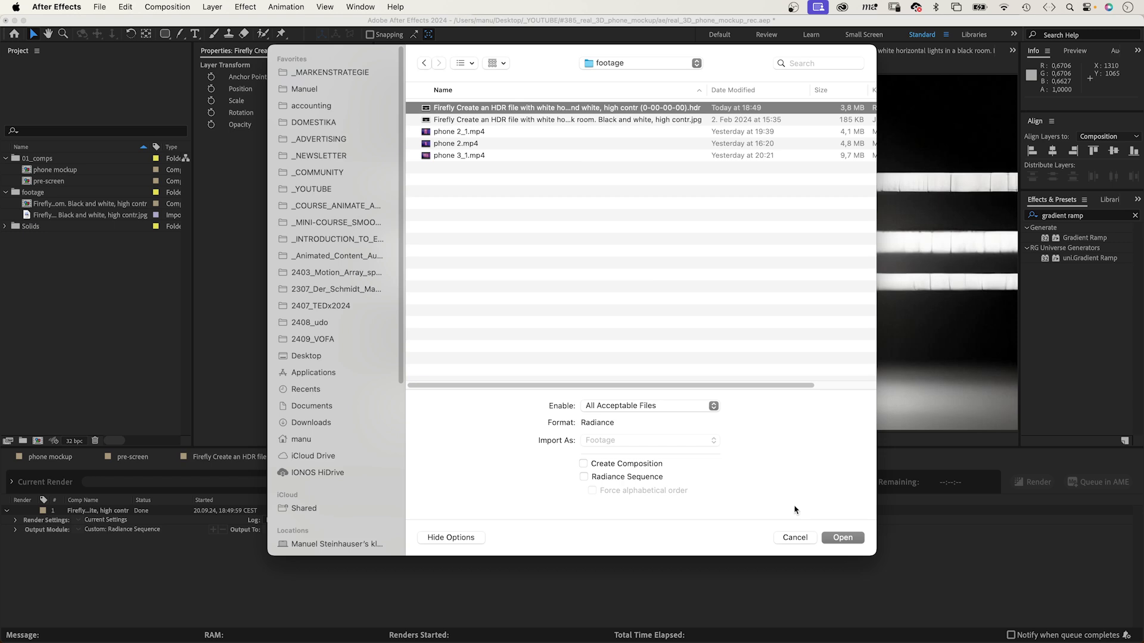
click(841, 537)
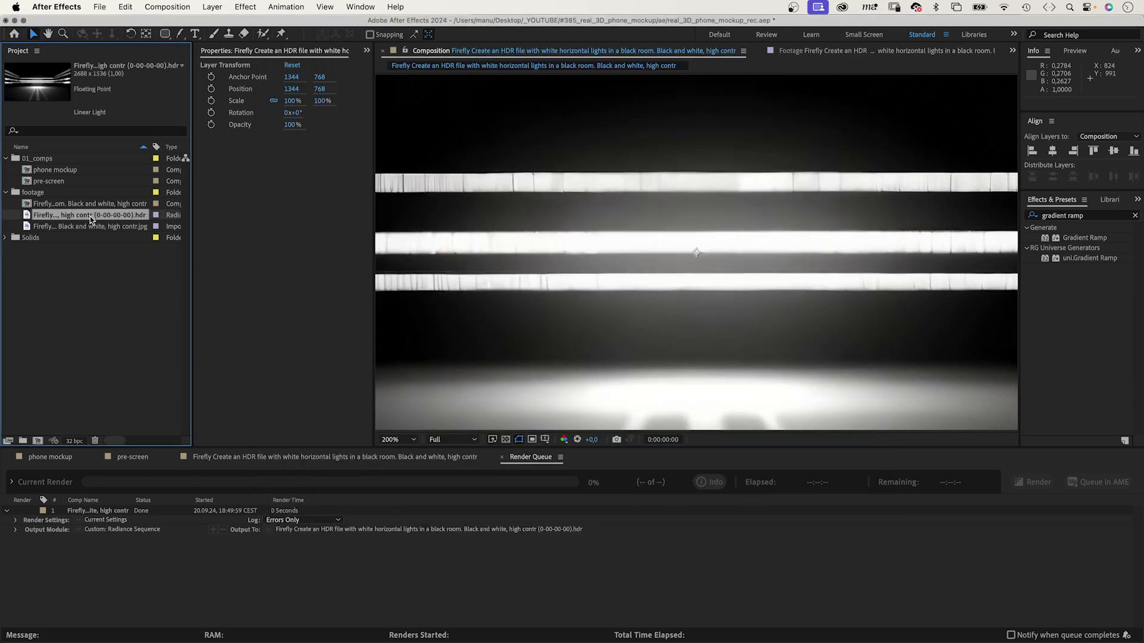
double_click(64, 171)
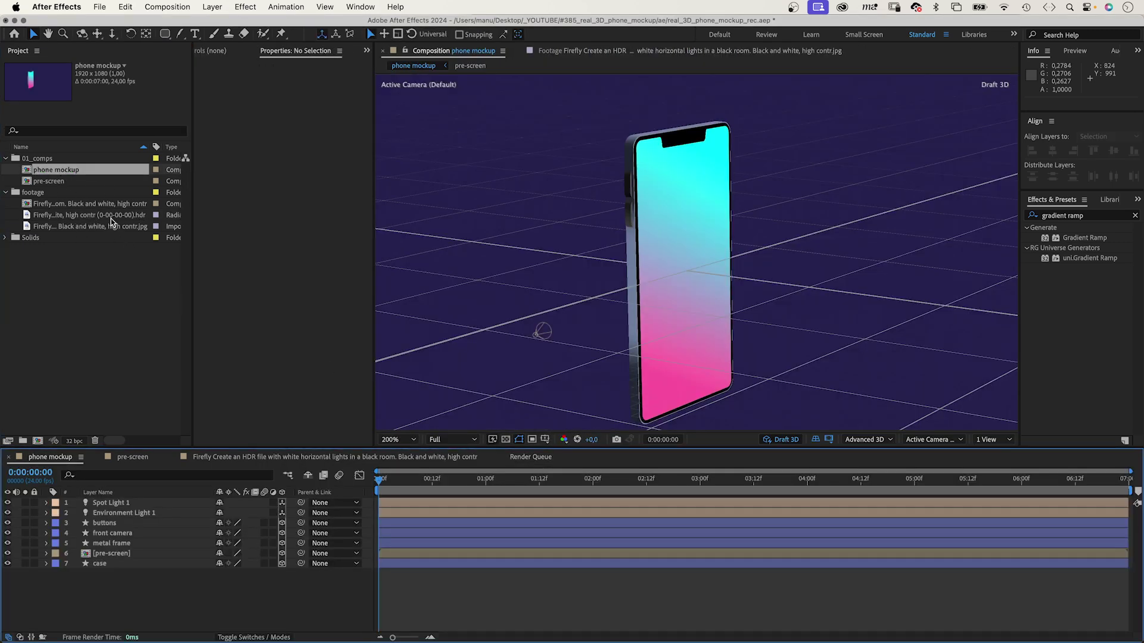
Add the Firefly .hdr footage to the phone mockup and make it Environment Light 1's source
drag(111, 218, 146, 595)
click(134, 513)
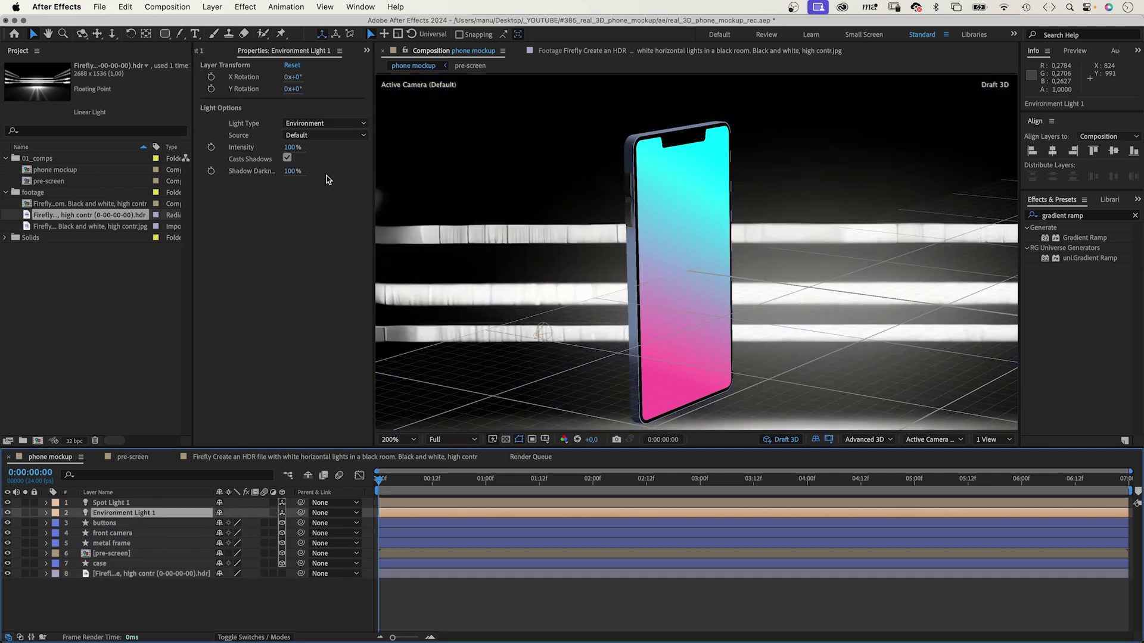
click(322, 135)
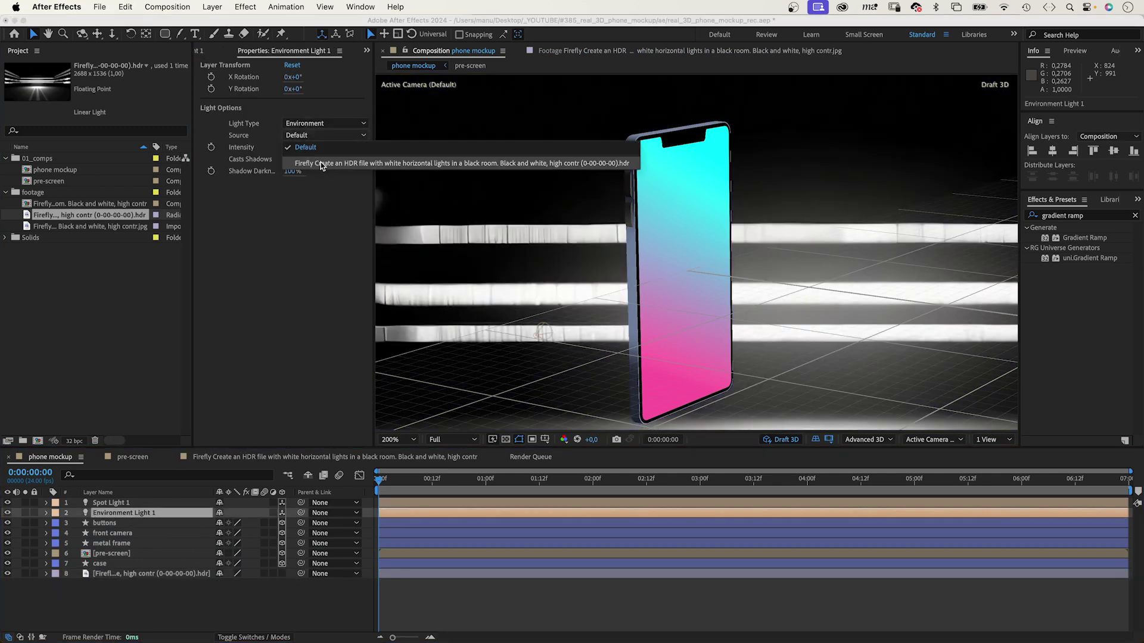
click(321, 163)
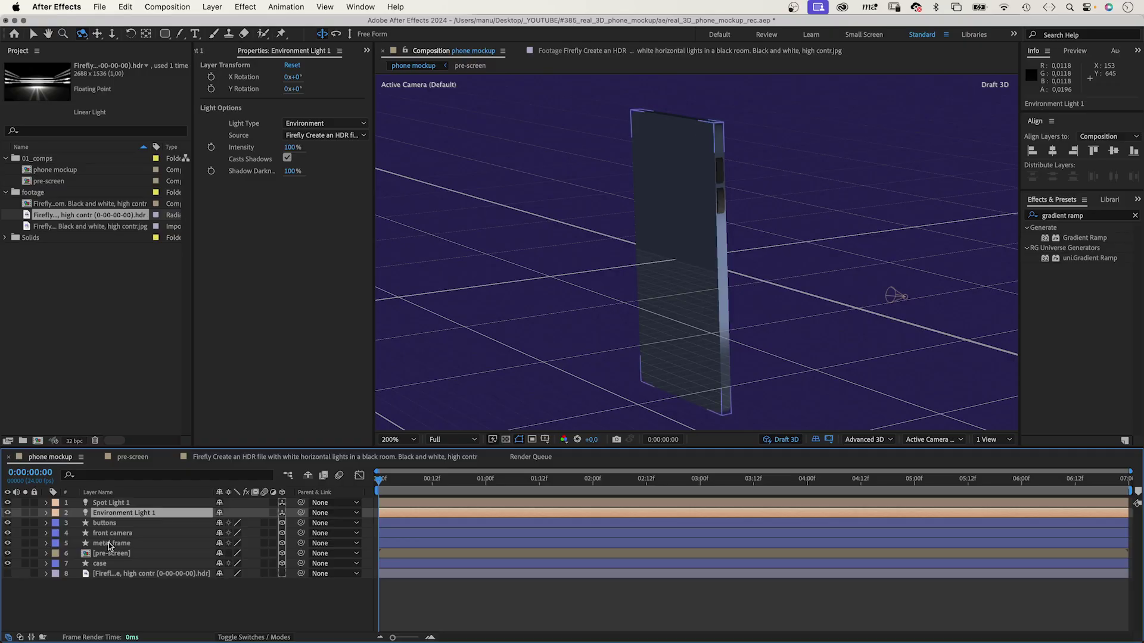
Raise the metal frame's Material Options Specular Intensity from 50% to 100%
click(113, 544)
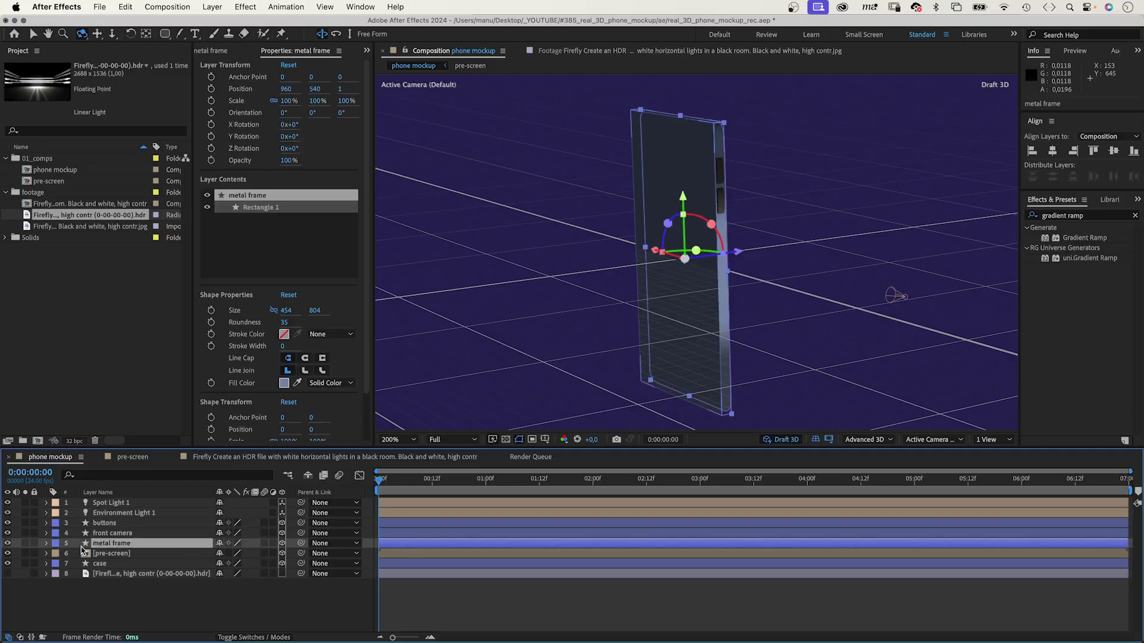
click(46, 544)
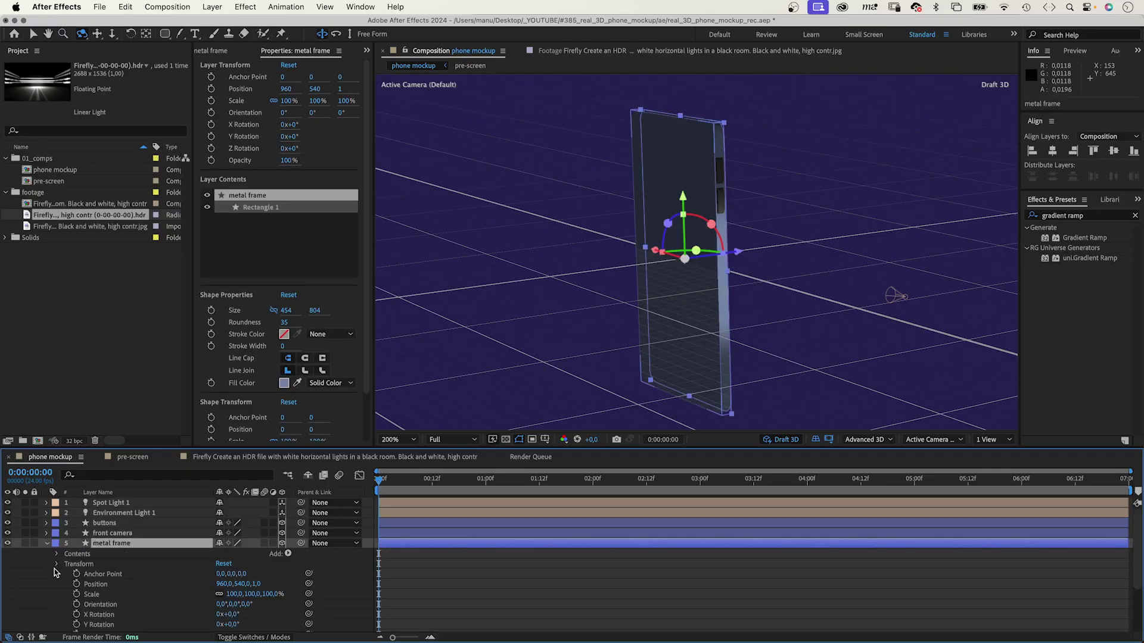
click(57, 564)
click(56, 585)
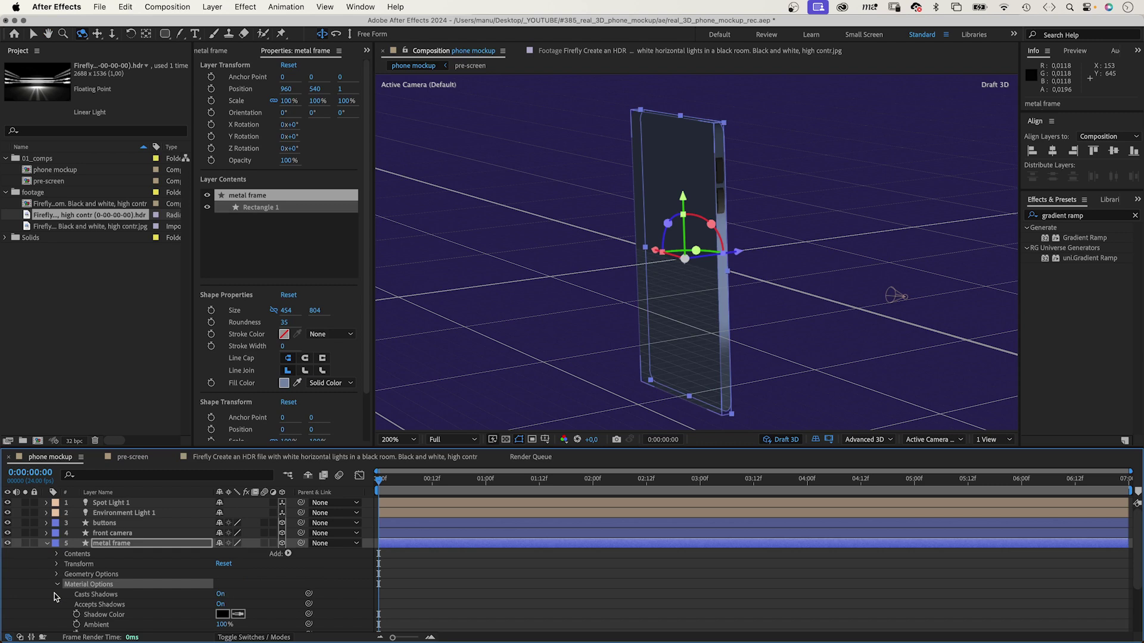
scroll(1134, 570, down, 5)
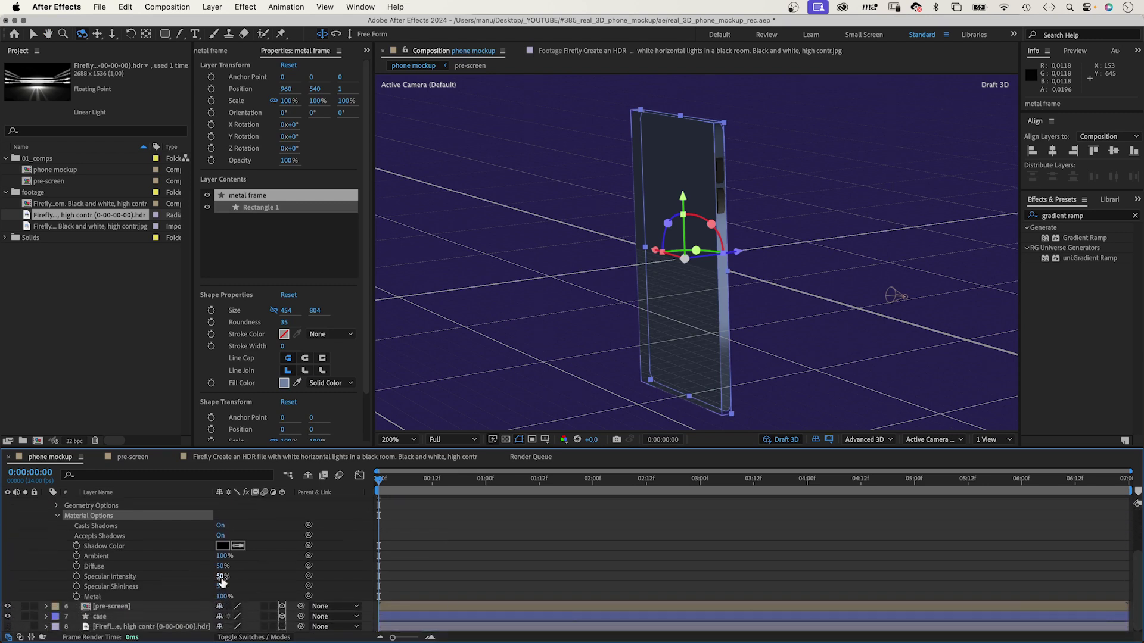
drag(220, 577, 258, 578)
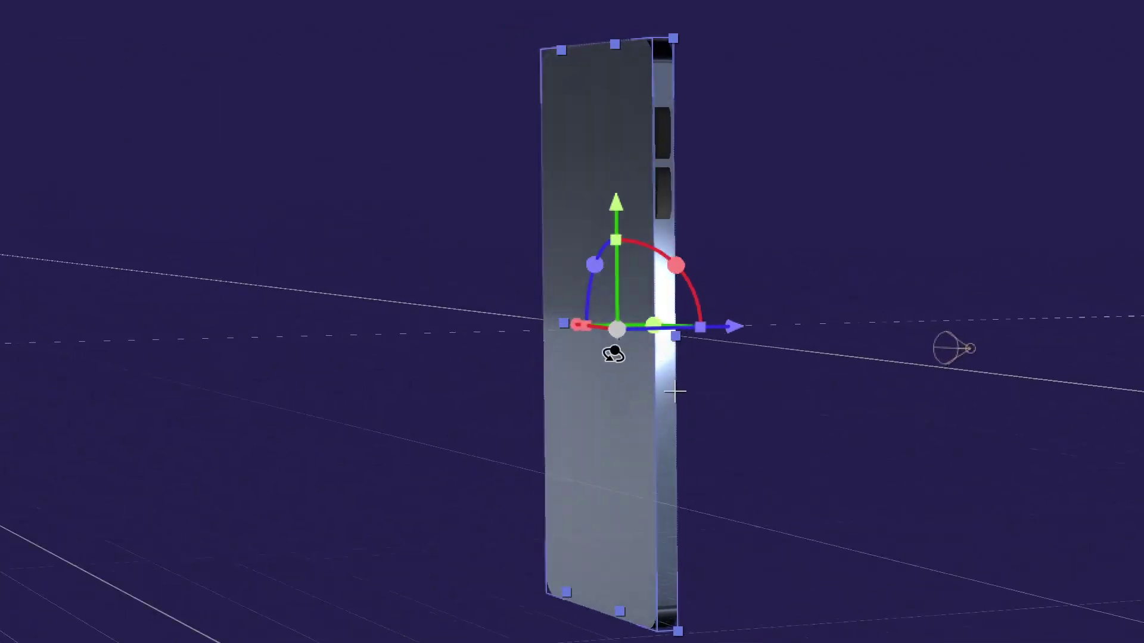
Tilt Environment Light 1's X rotation to 23° and recentre the phone in view
click(67, 515)
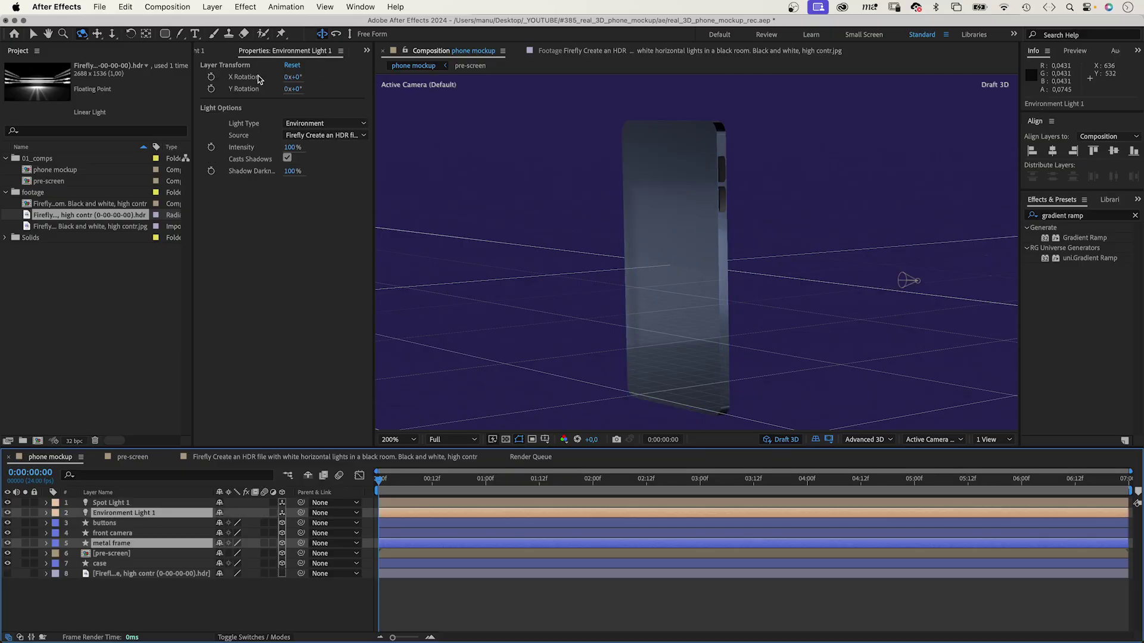
drag(295, 78, 273, 88)
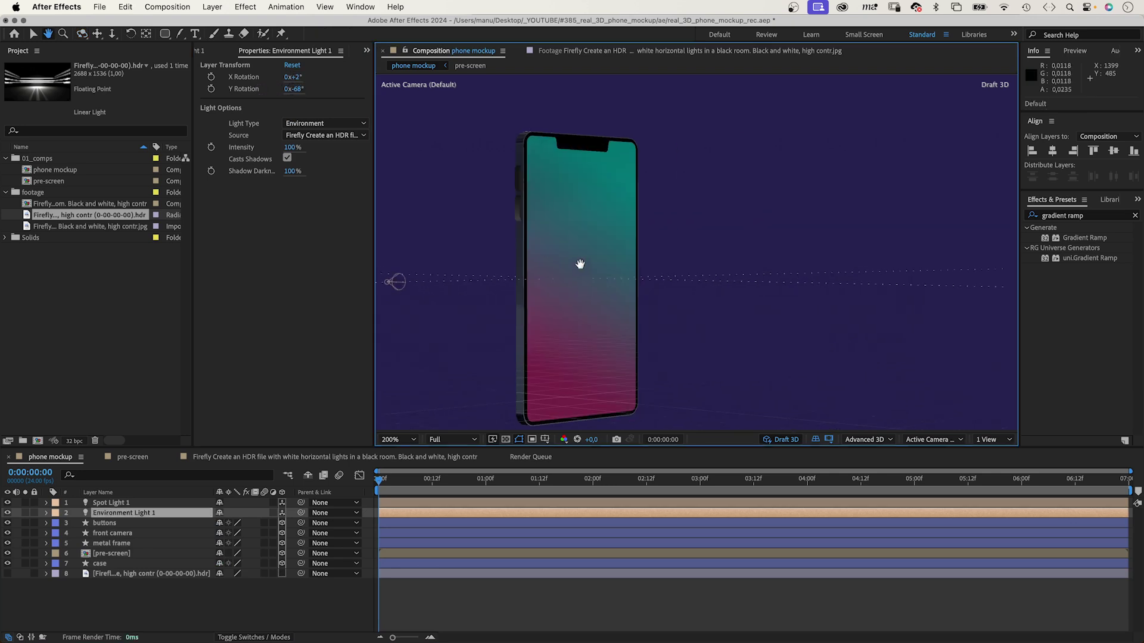
drag(580, 264, 694, 245)
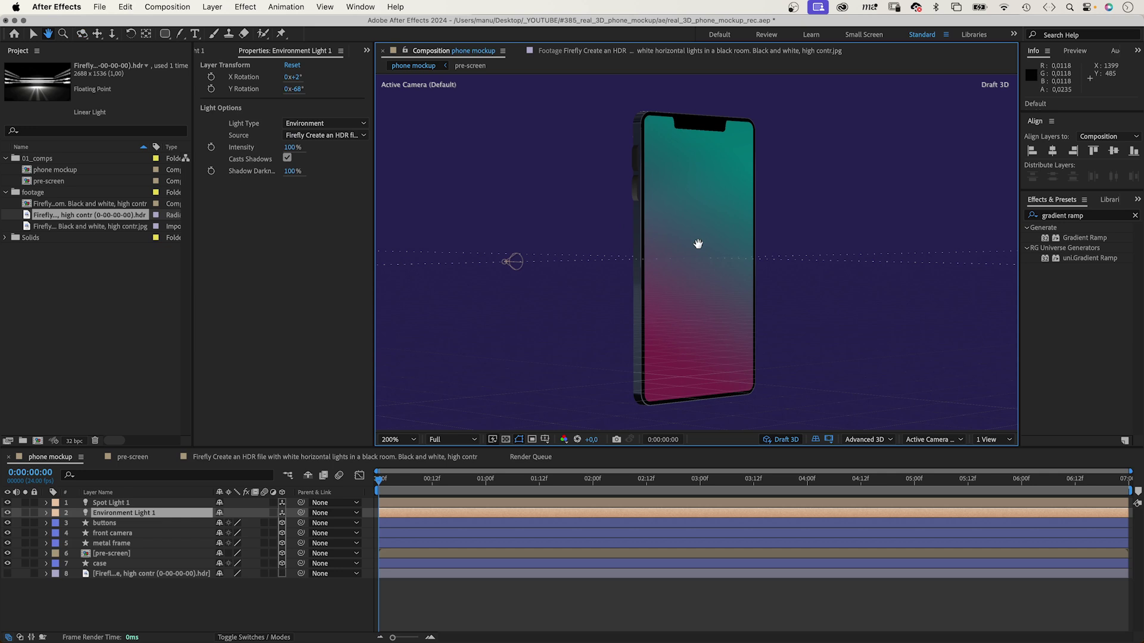
key(c)
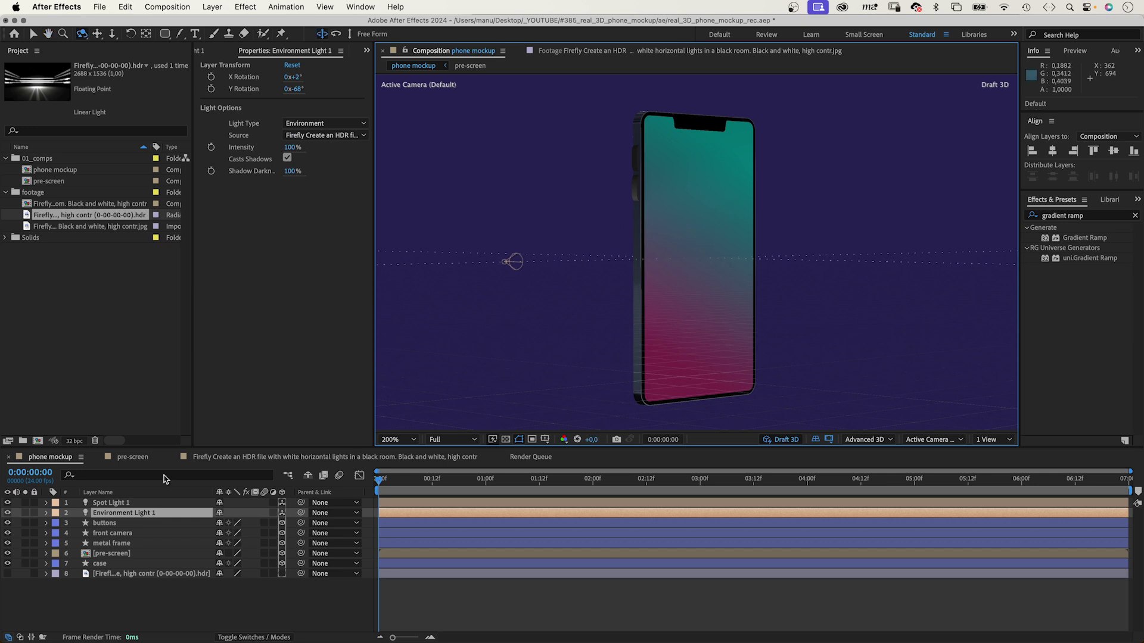
Show the metal frame's material options, then reselect Environment Light 1
click(46, 513)
click(46, 513)
click(46, 543)
click(58, 584)
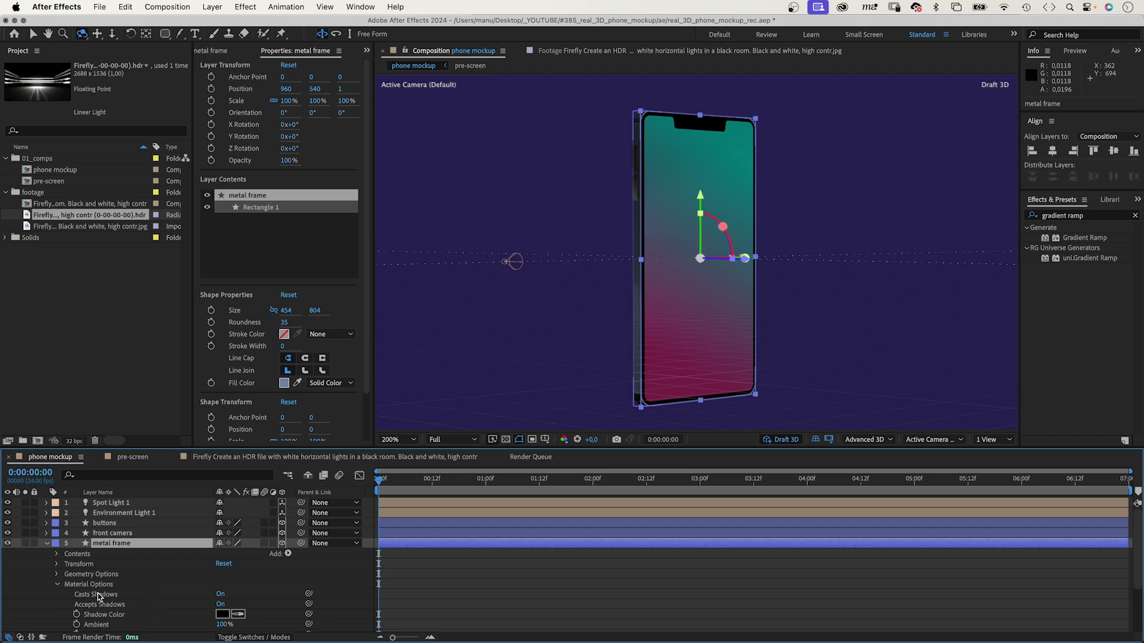
click(139, 513)
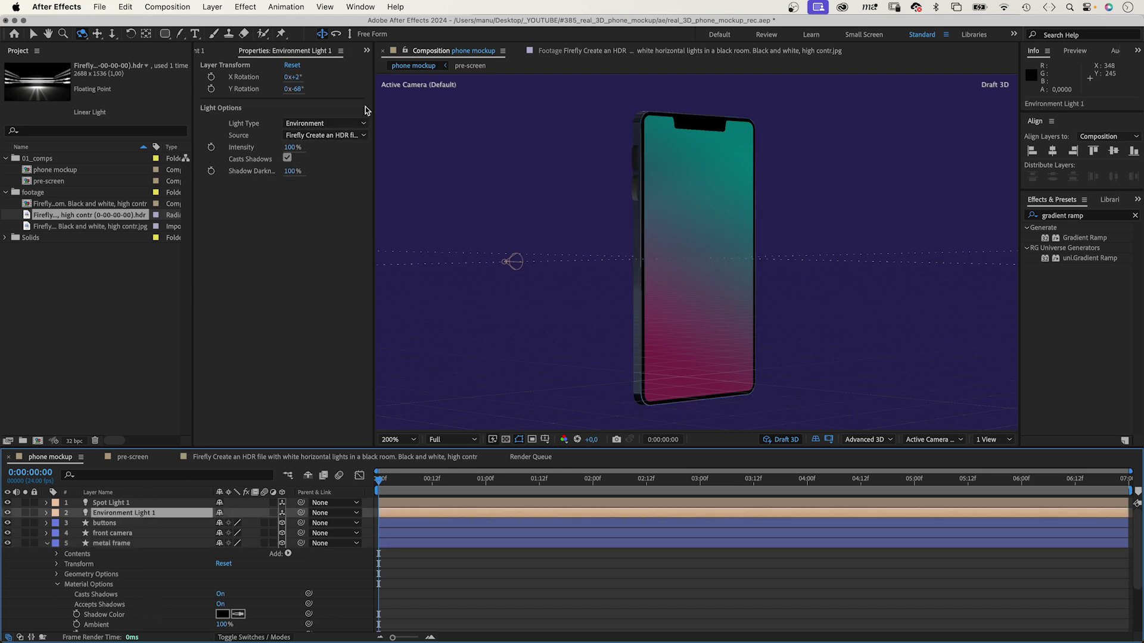
Boost Environment Light 1 to about 211% intensity and darken the metal frame fill to 4C586E
drag(293, 150, 354, 139)
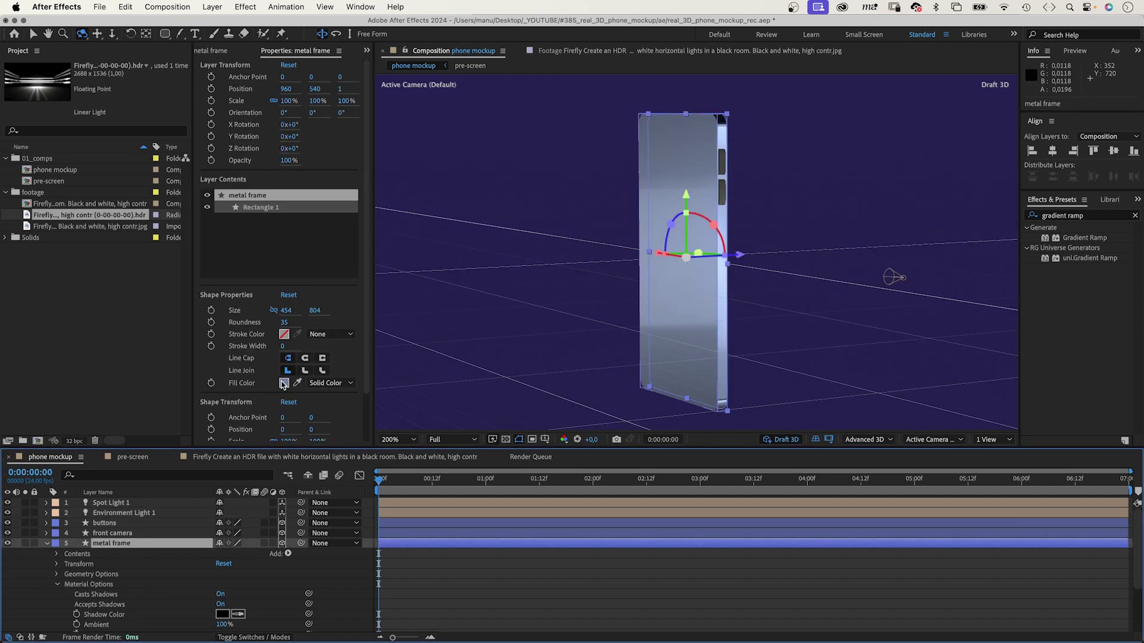
click(283, 383)
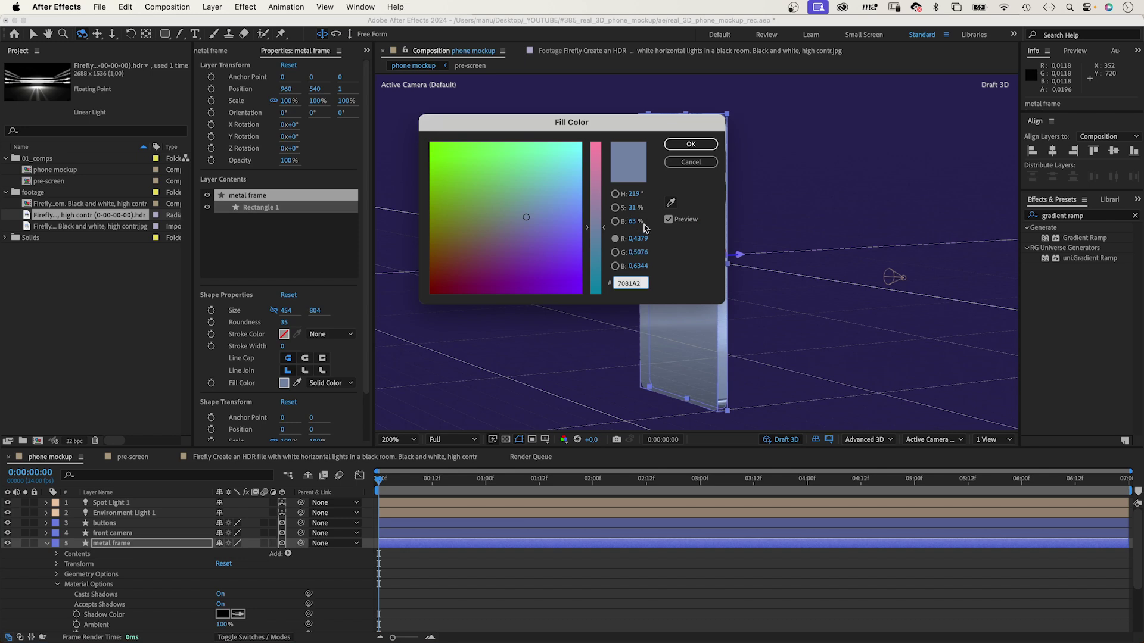
drag(632, 224, 620, 221)
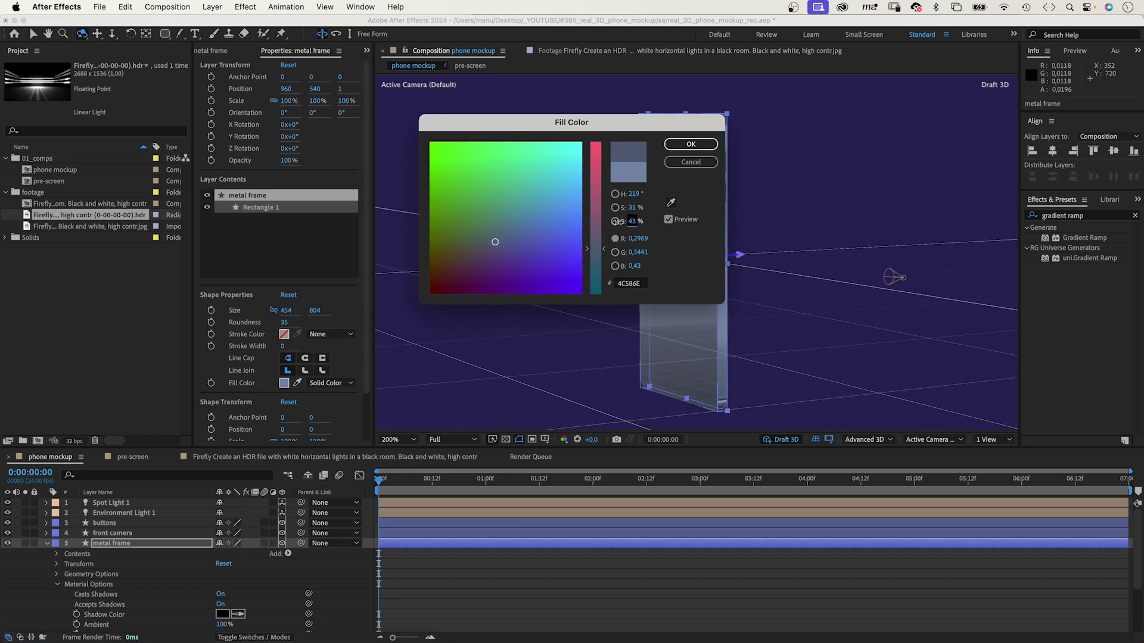
click(691, 144)
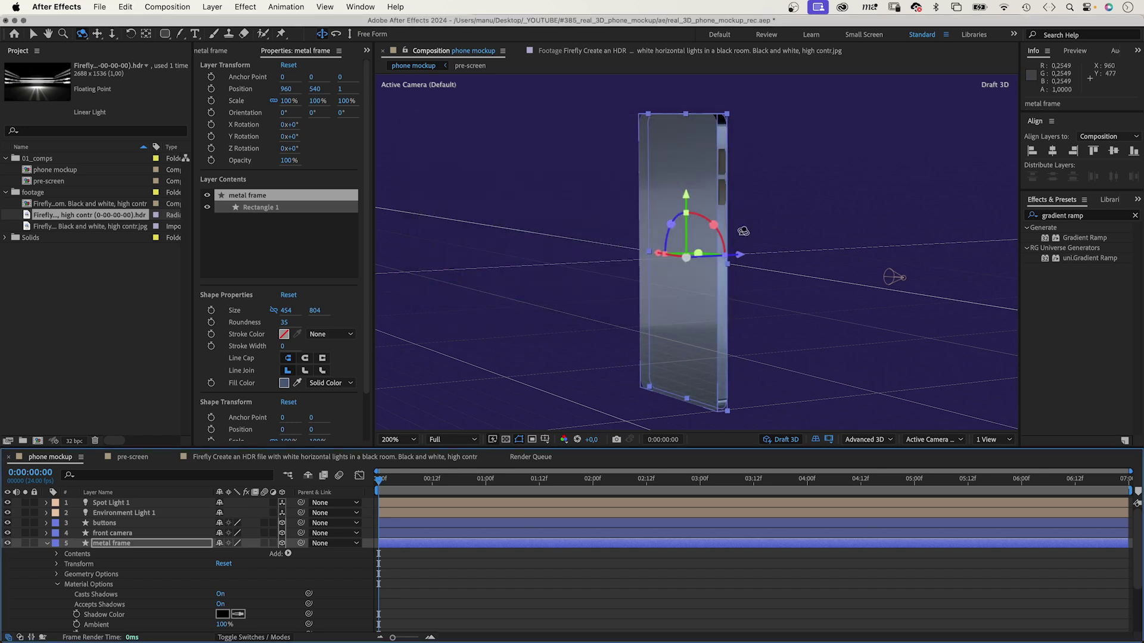
drag(737, 215, 690, 276)
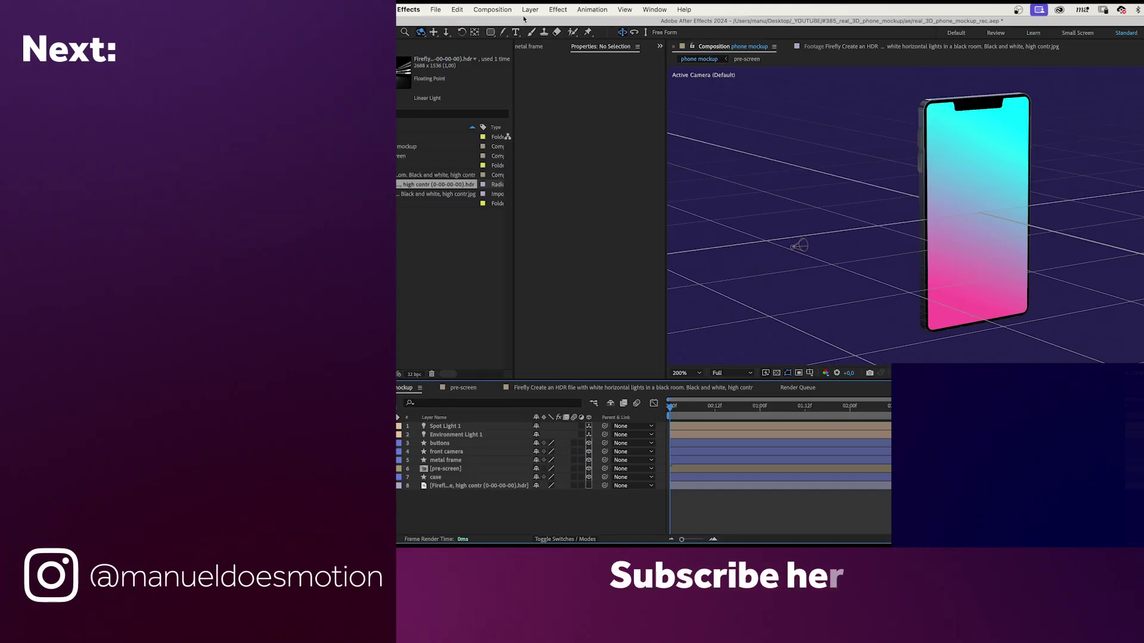
Add a Null 1 layer and move it below the lights in the layer stack
click(530, 9)
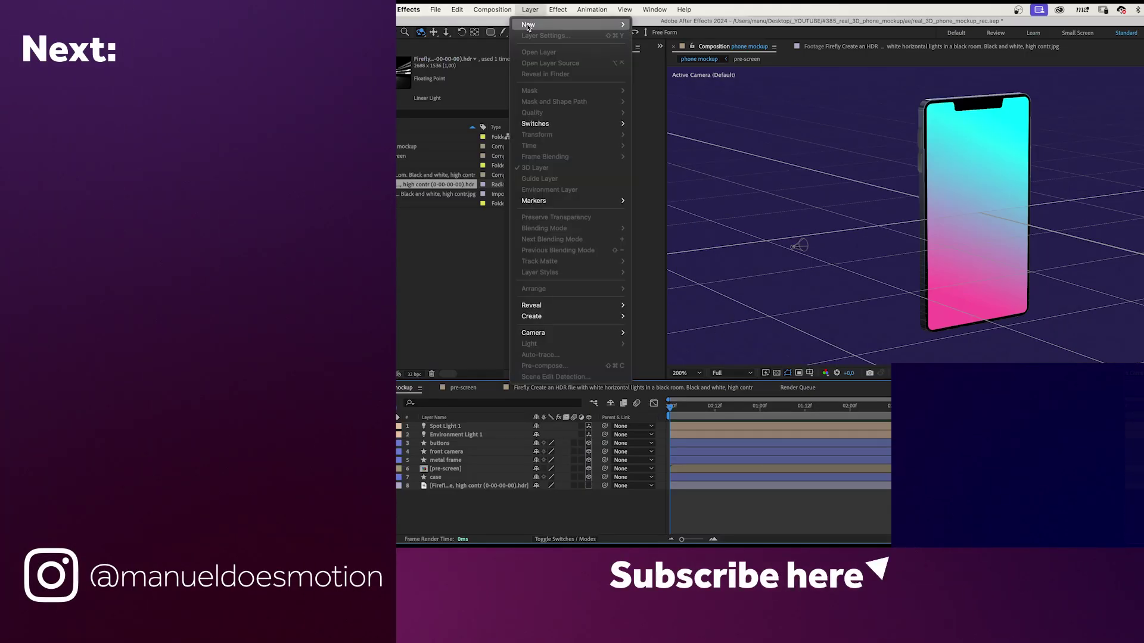
mouse_move(564, 24)
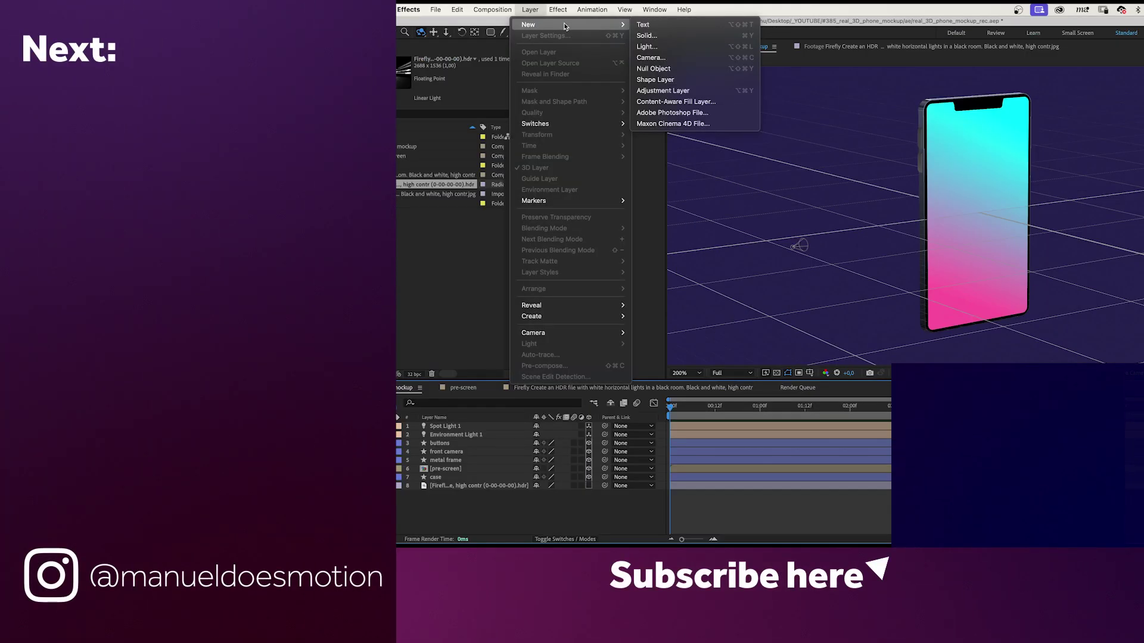
click(679, 70)
drag(440, 428, 438, 446)
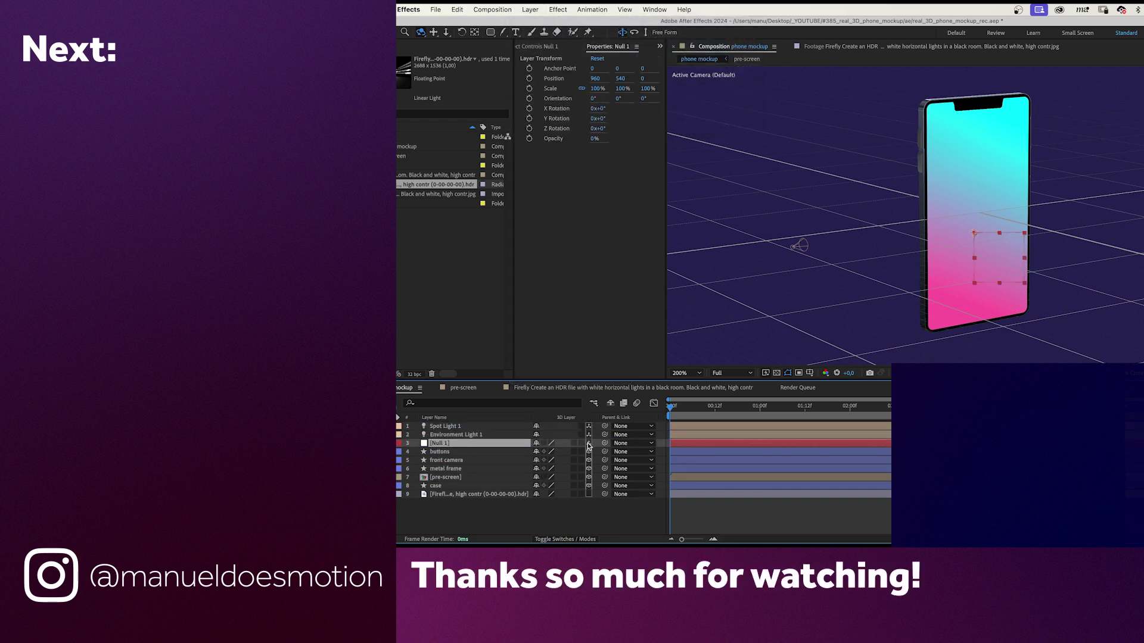
Parent the buttons, front camera, metal frame, pre-screen and case layers to Null 1
click(440, 452)
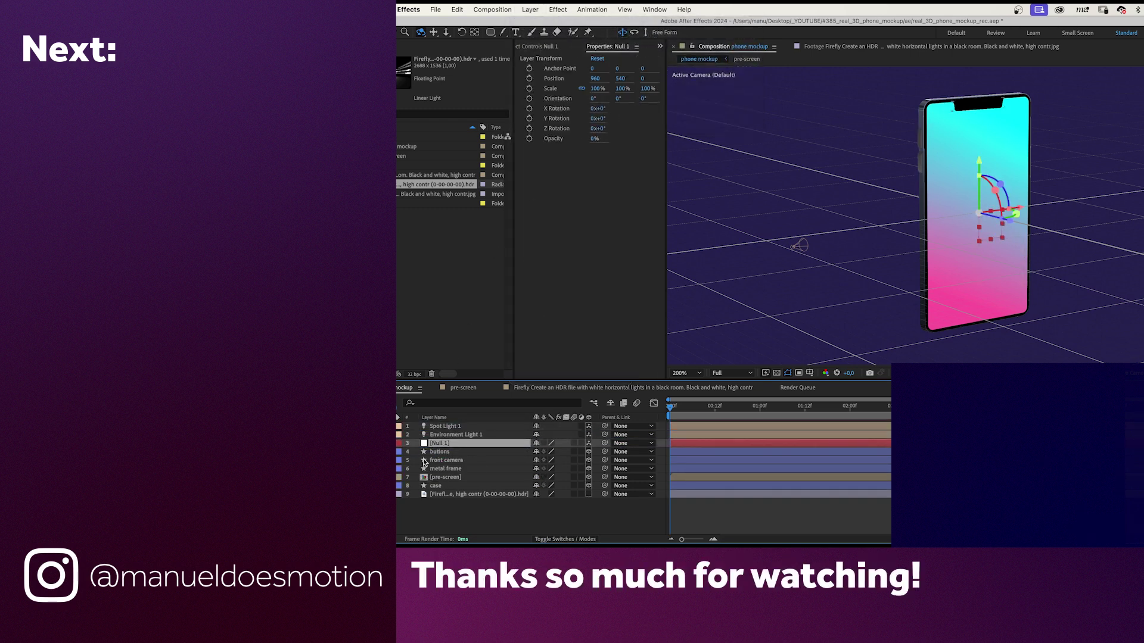
shift+click(435, 487)
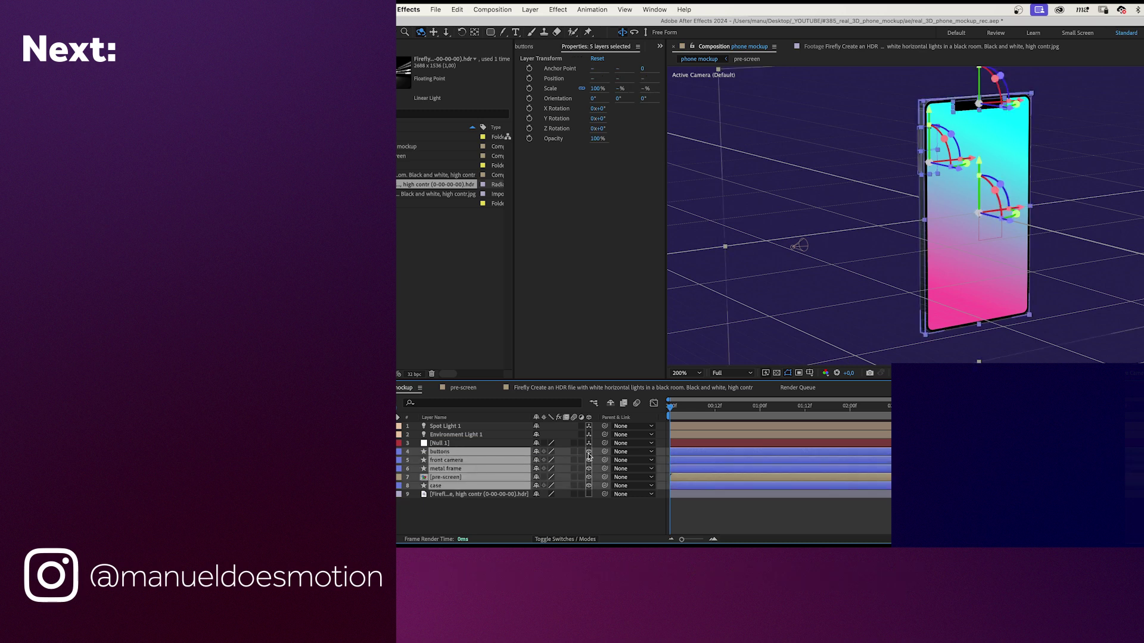
drag(604, 452, 443, 444)
key(r)
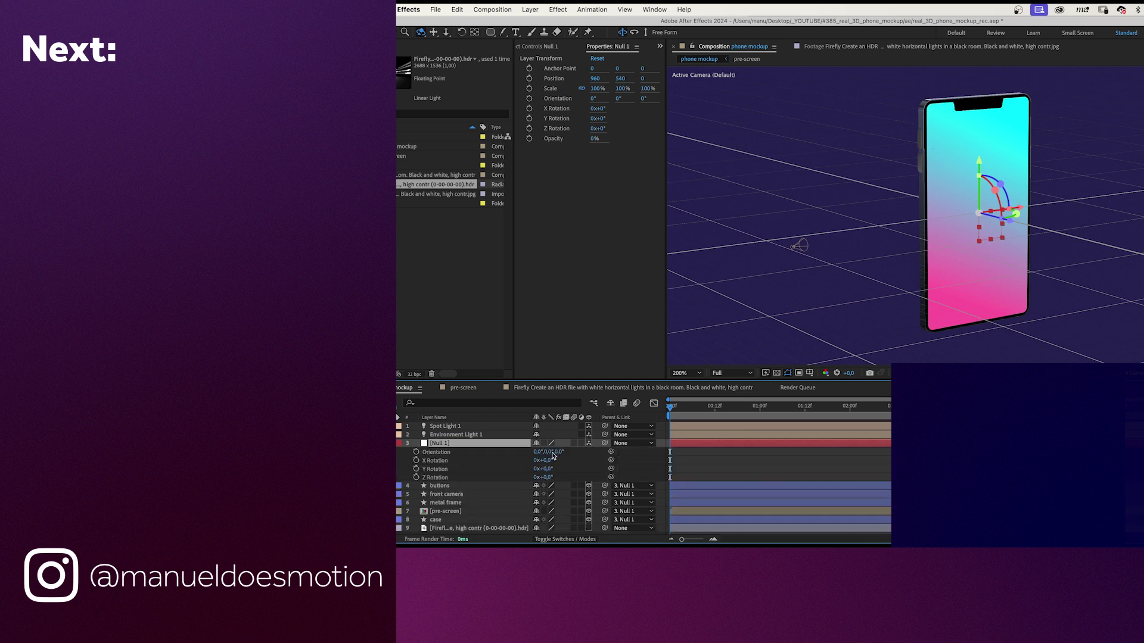